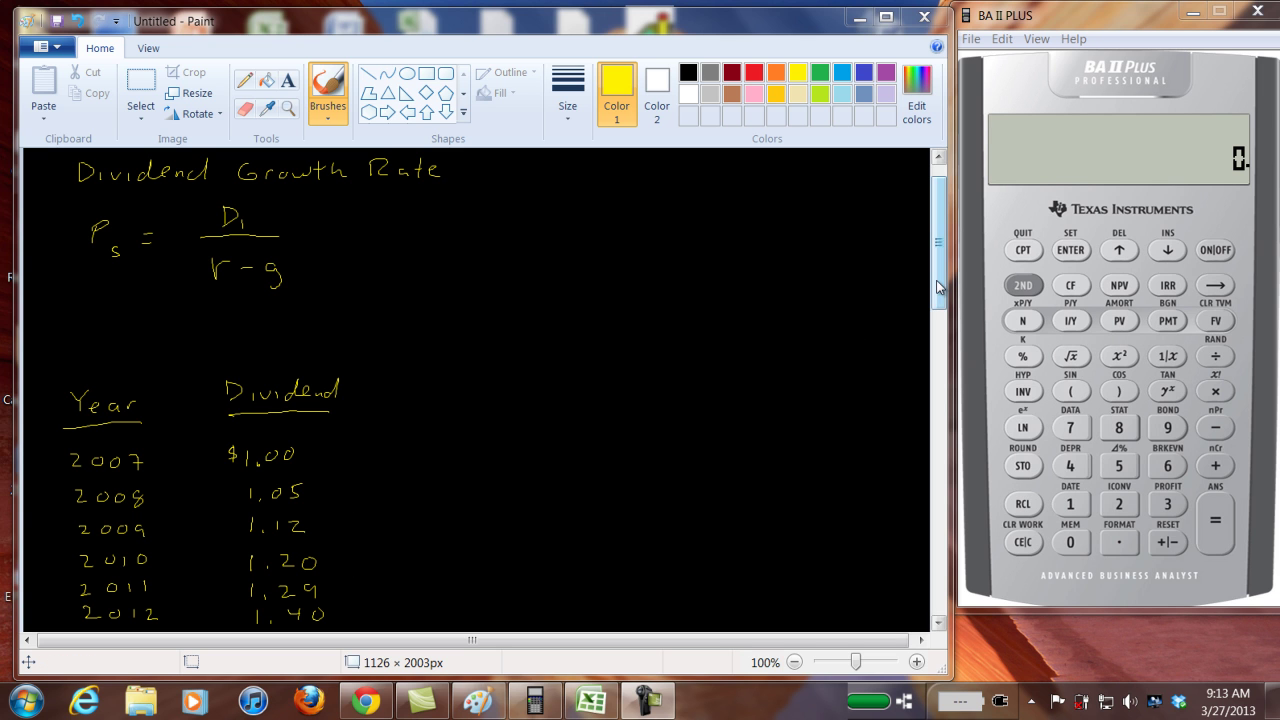
Scroll the canvas to view the Dividend Growth Rate formula P = D1/(r − g) and the 2007–2012 dividend table
drag(938, 288, 938, 303)
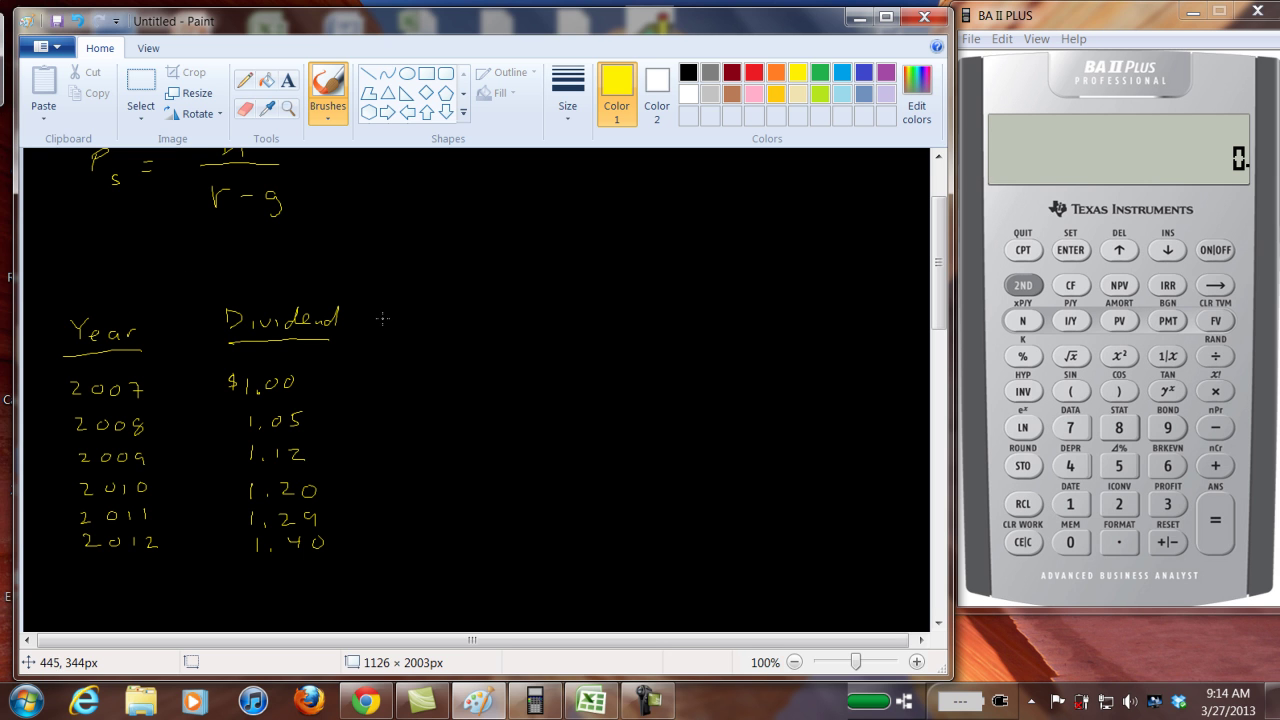
Write and underline the 'Rate of Chg' heading, then draw an arrow from the $1.00 dividend
mouse_move(388, 308)
mouse_down()
mouse_move(388, 330)
mouse_move(472, 317)
mouse_move(497, 330)
mouse_up()
drag(489, 317, 557, 338)
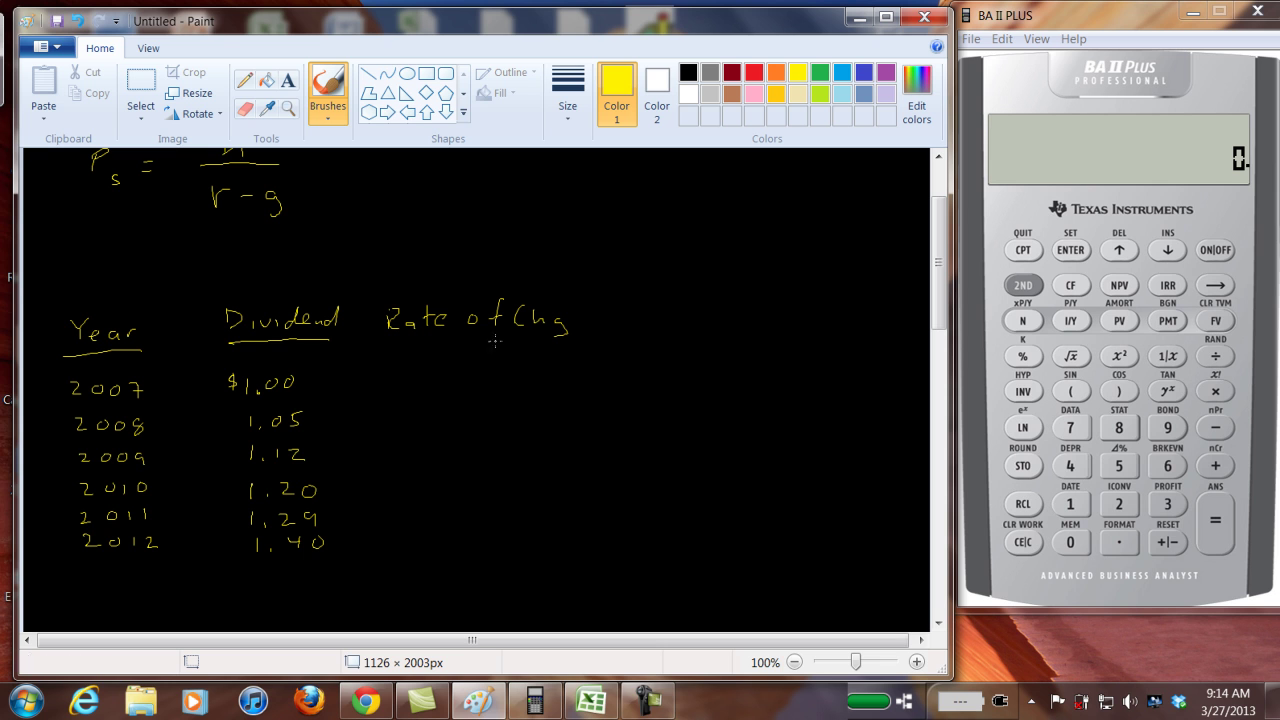
drag(388, 343, 532, 334)
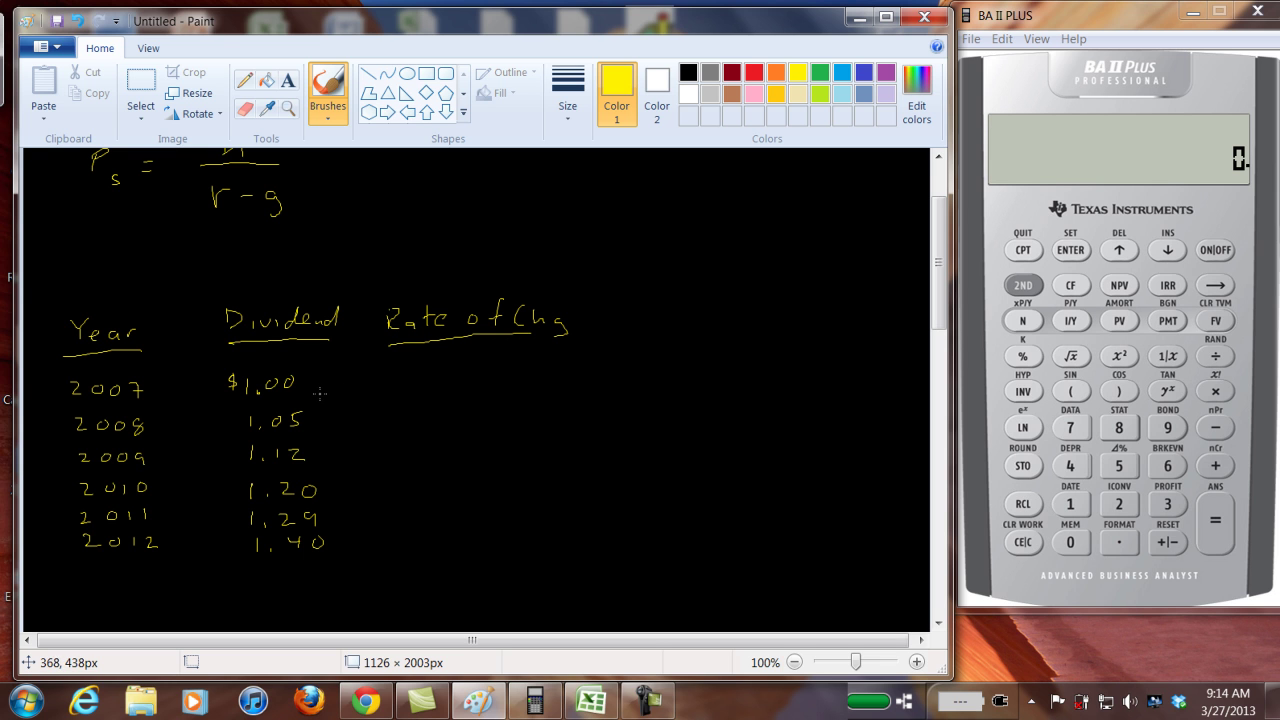
drag(319, 383, 341, 397)
Handwrite the formula rate t = (D t − D t-1)/D t-1 at the top right
drag(608, 232, 622, 220)
mouse_move(634, 221)
mouse_down()
mouse_move(650, 231)
mouse_move(658, 214)
mouse_move(668, 230)
mouse_up()
drag(674, 251, 690, 233)
mouse_move(731, 193)
mouse_down()
mouse_move(748, 194)
mouse_move(754, 224)
mouse_move(805, 210)
mouse_up()
drag(804, 192, 828, 222)
drag(821, 214, 858, 220)
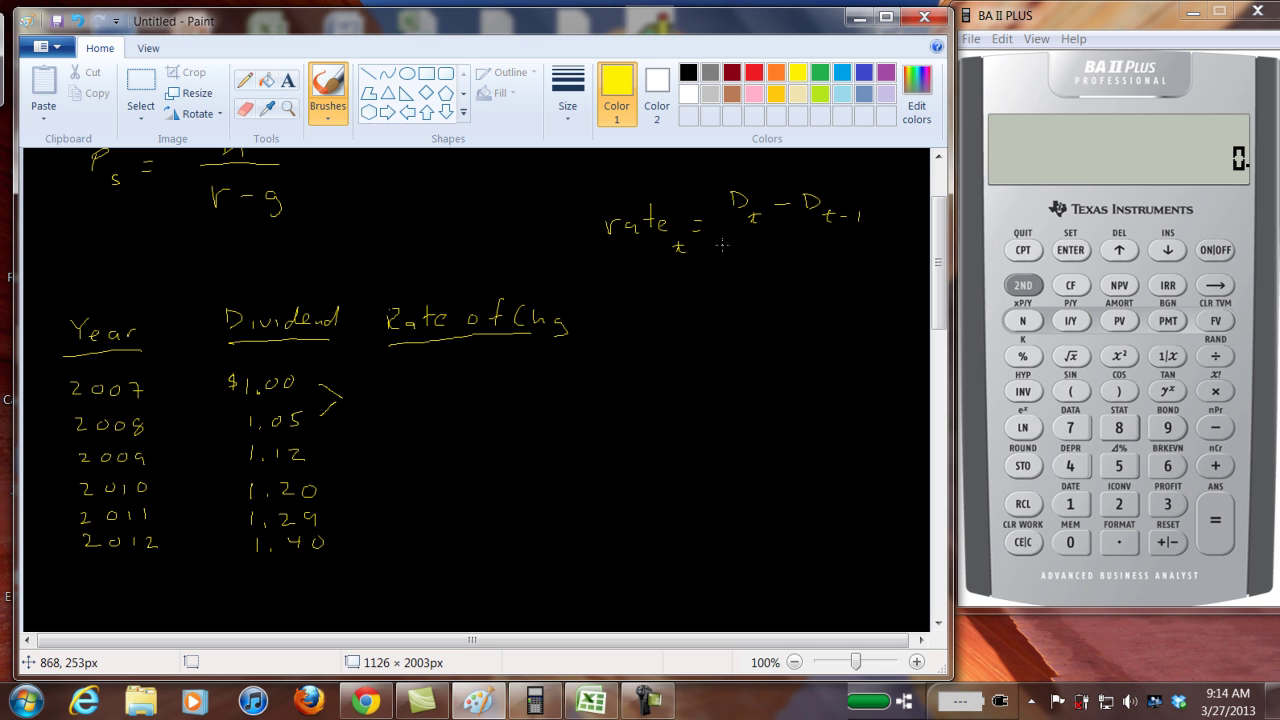
drag(735, 240, 852, 232)
drag(769, 259, 773, 274)
mouse_move(774, 259)
mouse_down()
mouse_move(800, 281)
mouse_move(830, 282)
mouse_up()
Write the 2008 rate (1.05 − 1.00)/1.00 = .05 or 5%
mouse_move(407, 376)
mouse_down()
mouse_move(408, 391)
mouse_move(452, 367)
mouse_move(493, 388)
mouse_move(533, 370)
mouse_up()
click(416, 389)
click(507, 386)
mouse_move(410, 404)
mouse_down()
mouse_move(522, 393)
mouse_move(460, 428)
mouse_move(496, 424)
mouse_up()
click(474, 424)
drag(508, 412, 510, 412)
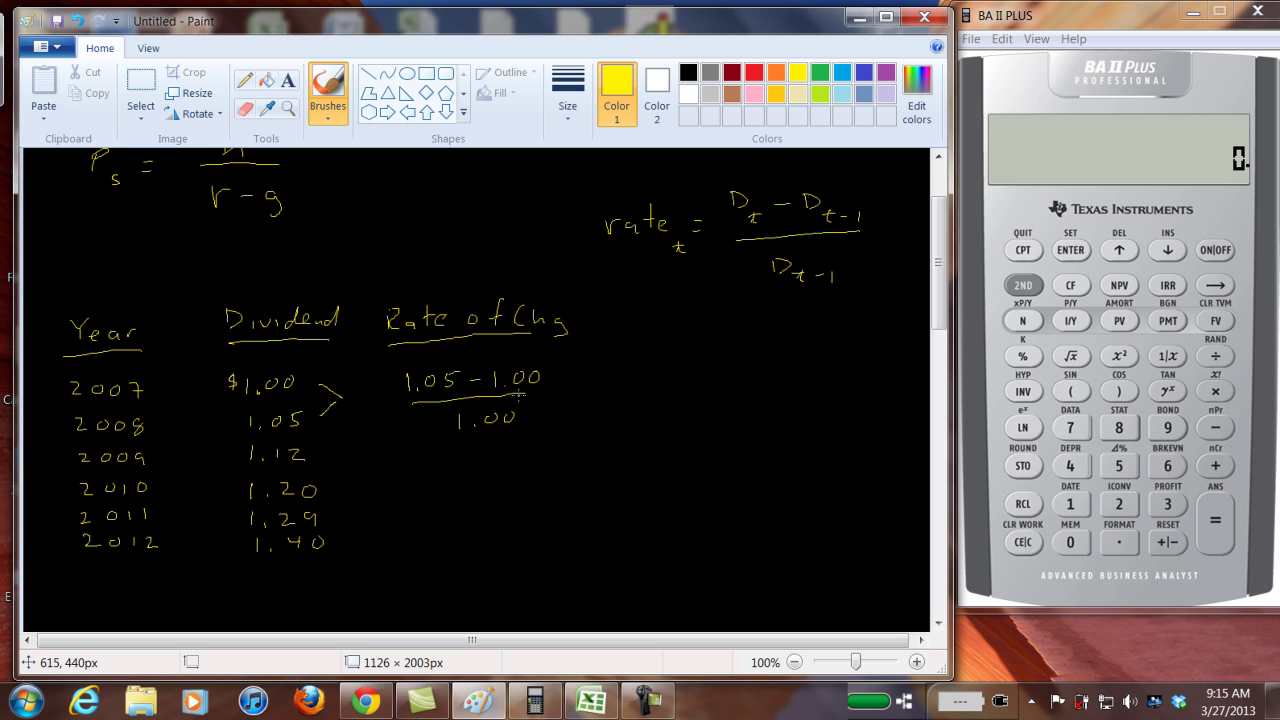
click(597, 393)
mouse_move(610, 381)
mouse_down()
mouse_move(618, 392)
mouse_move(684, 386)
mouse_move(708, 368)
mouse_move(712, 386)
mouse_move(742, 382)
mouse_up()
Draw an arrow from 1.05 and write the 2009 numerator 1.12 − 1.05 with its fraction bar
mouse_move(327, 429)
mouse_down()
mouse_move(340, 455)
mouse_move(350, 450)
mouse_up()
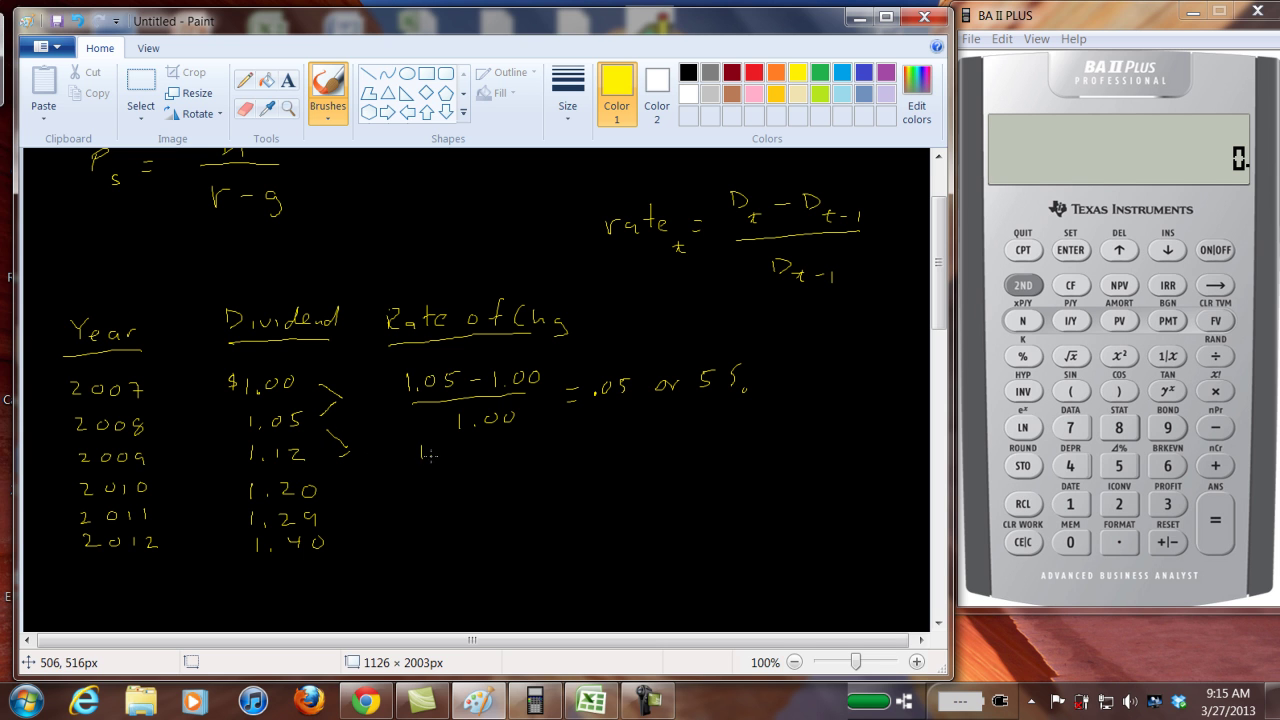
drag(430, 457, 431, 458)
mouse_move(437, 448)
mouse_down()
mouse_move(437, 460)
mouse_move(537, 455)
mouse_up()
drag(541, 438, 554, 437)
drag(426, 472, 549, 457)
Write the 1.05 denominator, then compute 1.12 − 1.05 = 0.07 on the BA II Plus calculator
click(490, 491)
mouse_move(474, 477)
mouse_down()
mouse_move(474, 492)
mouse_move(522, 494)
mouse_up()
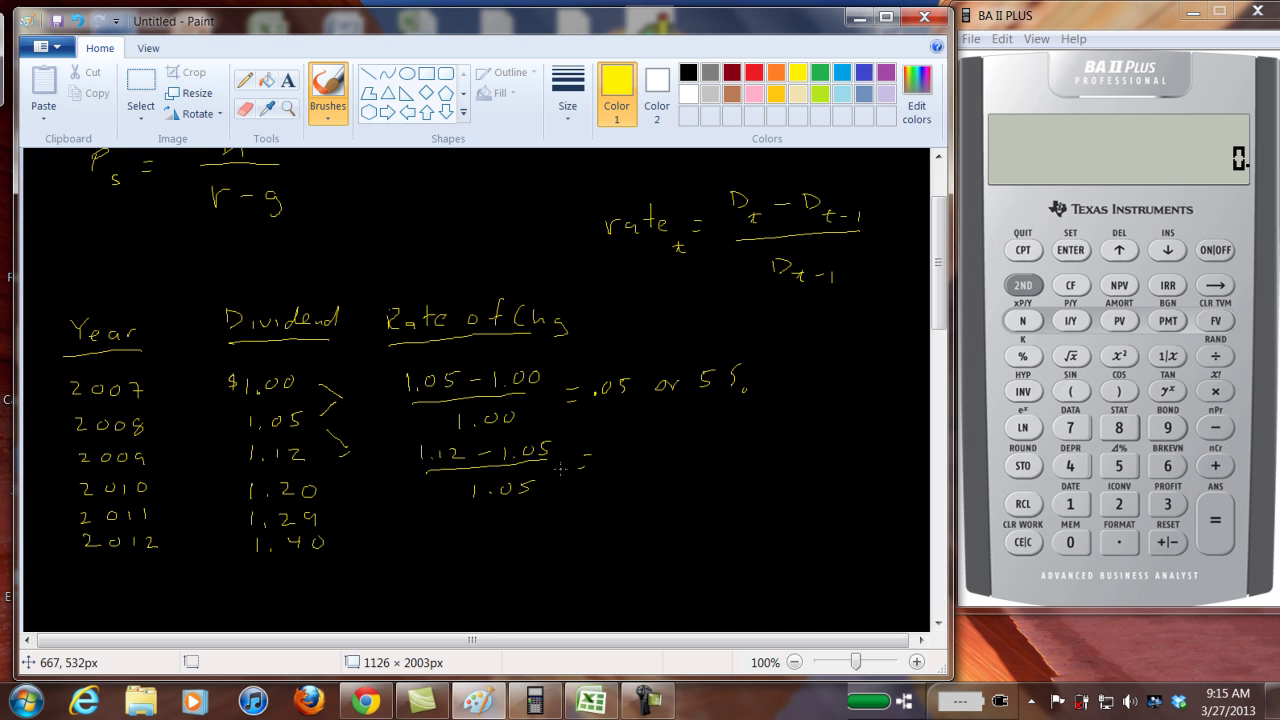
click(1072, 508)
click(1072, 508)
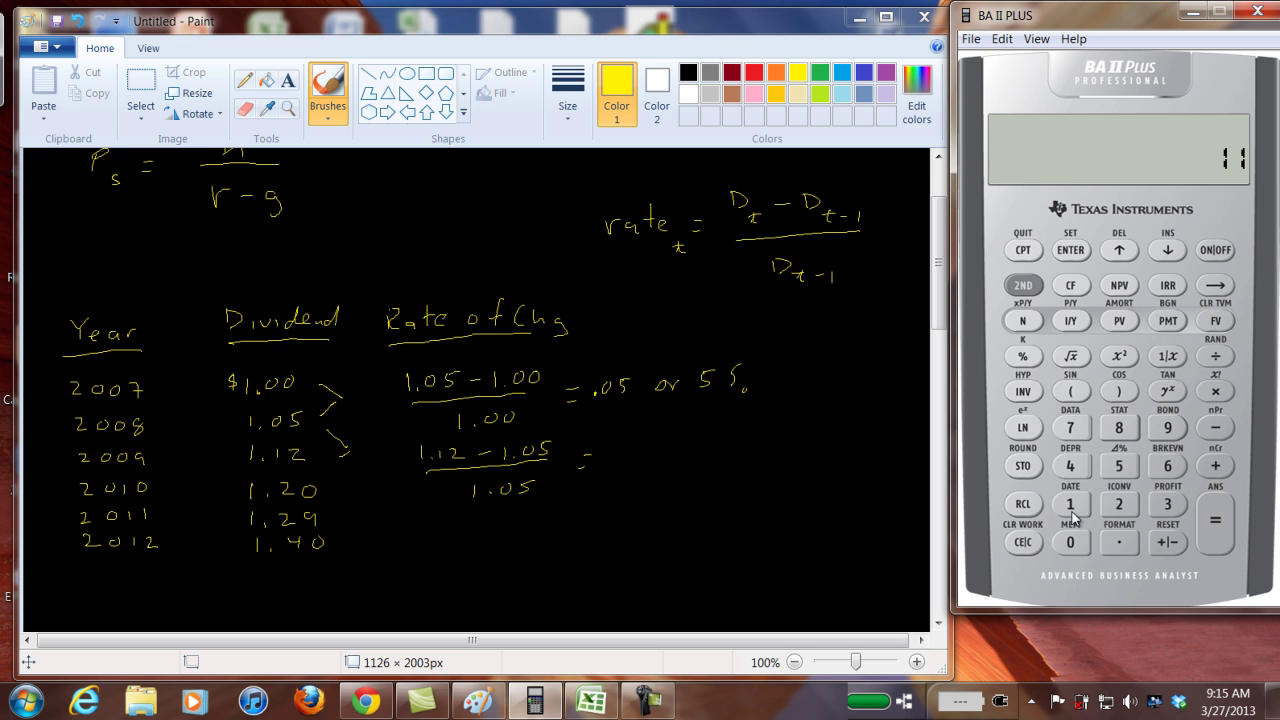
click(1220, 287)
click(1119, 541)
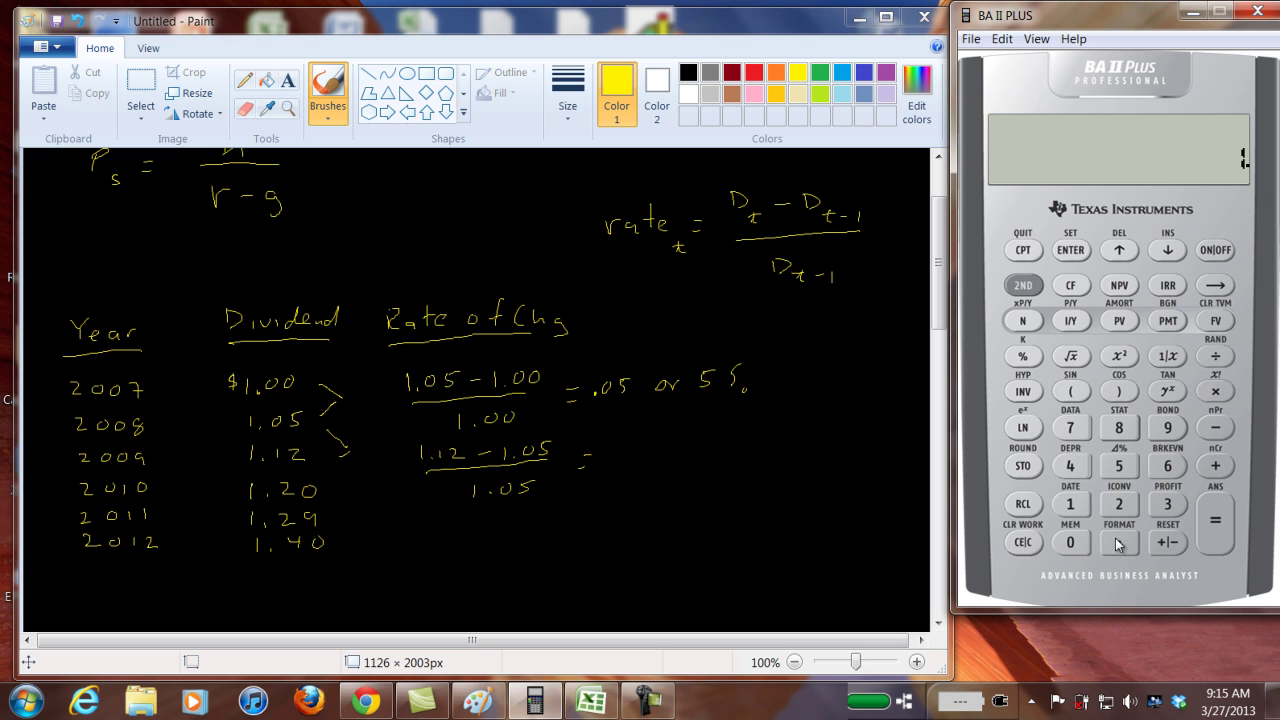
click(1072, 506)
click(1119, 505)
click(1215, 427)
click(1072, 506)
click(1119, 541)
click(1072, 542)
click(1119, 466)
click(1215, 518)
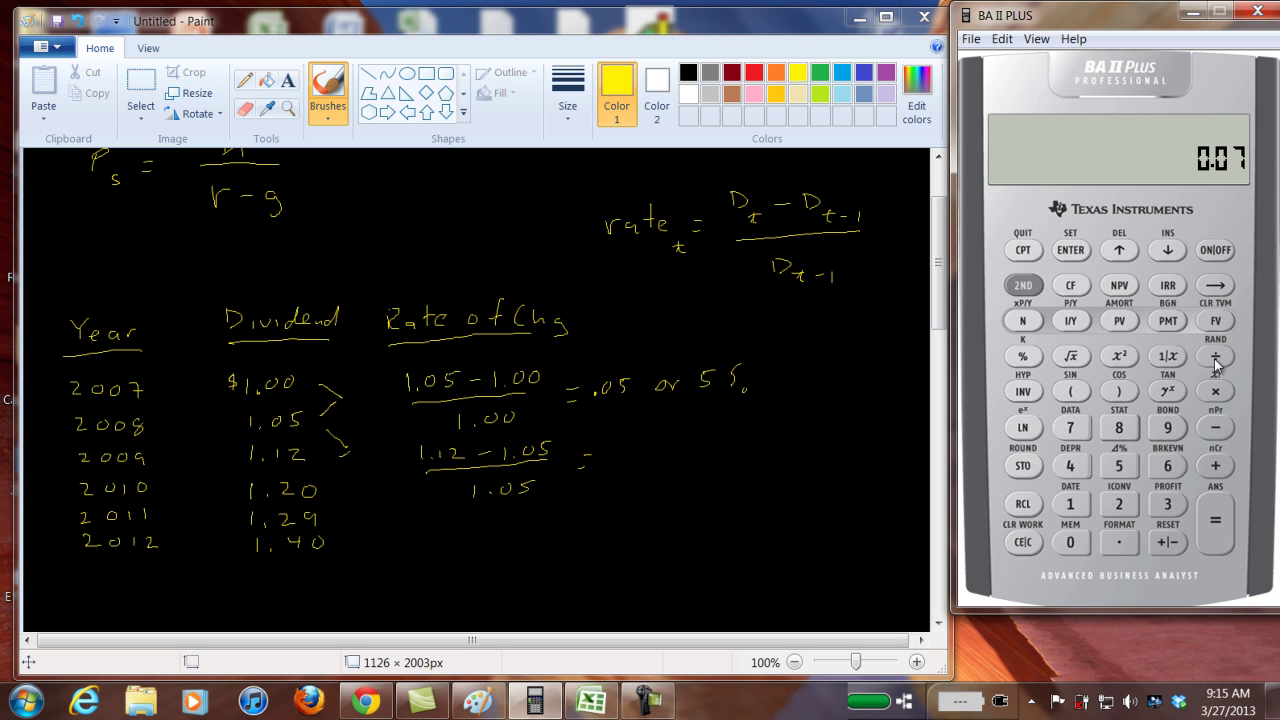
Divide the 0.07 difference by 1.05 on the calculator, giving 0.066666667
click(1070, 505)
click(1119, 543)
click(1070, 542)
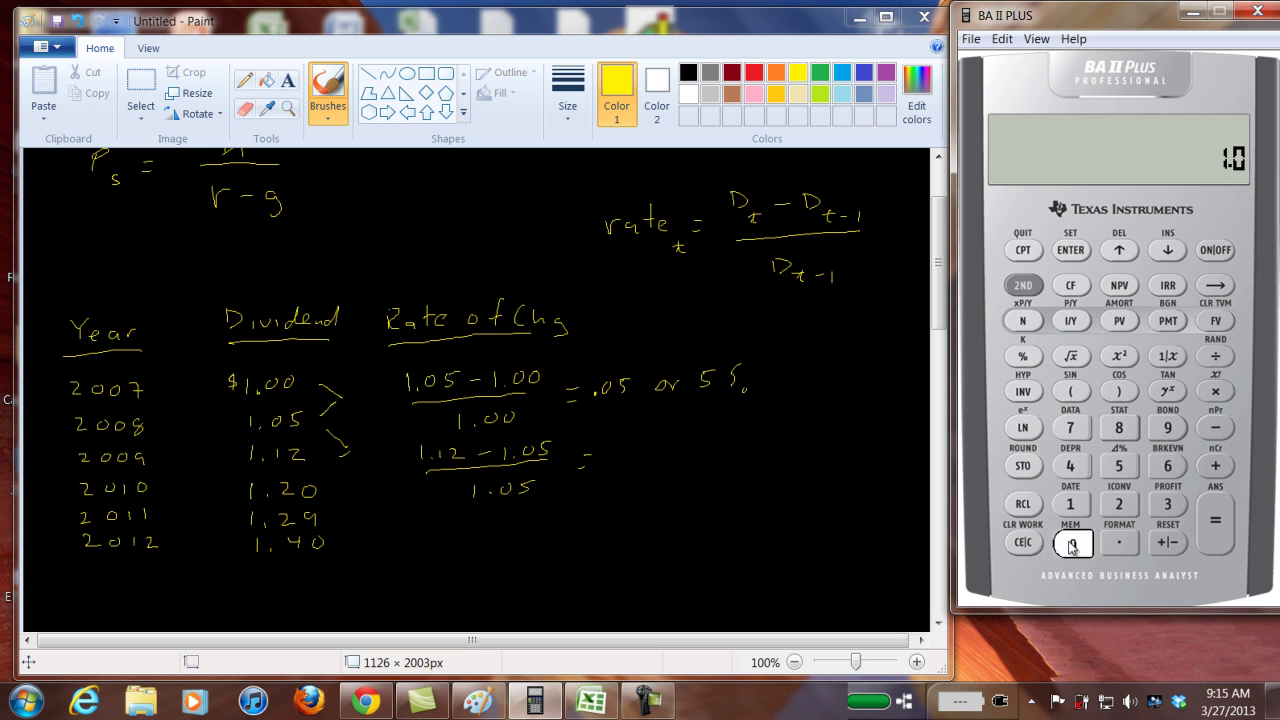
click(1119, 466)
click(1212, 520)
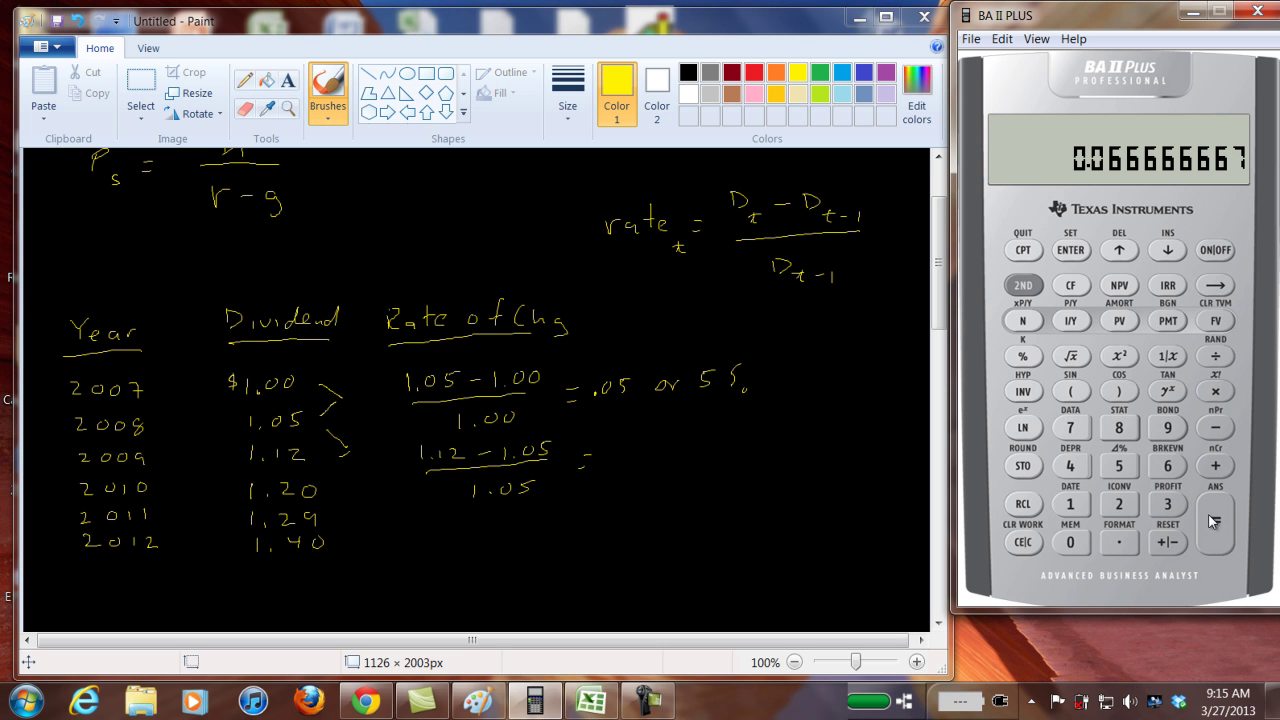
Write the result '= .0667 or 6.67%' after the 2009 fraction
click(610, 466)
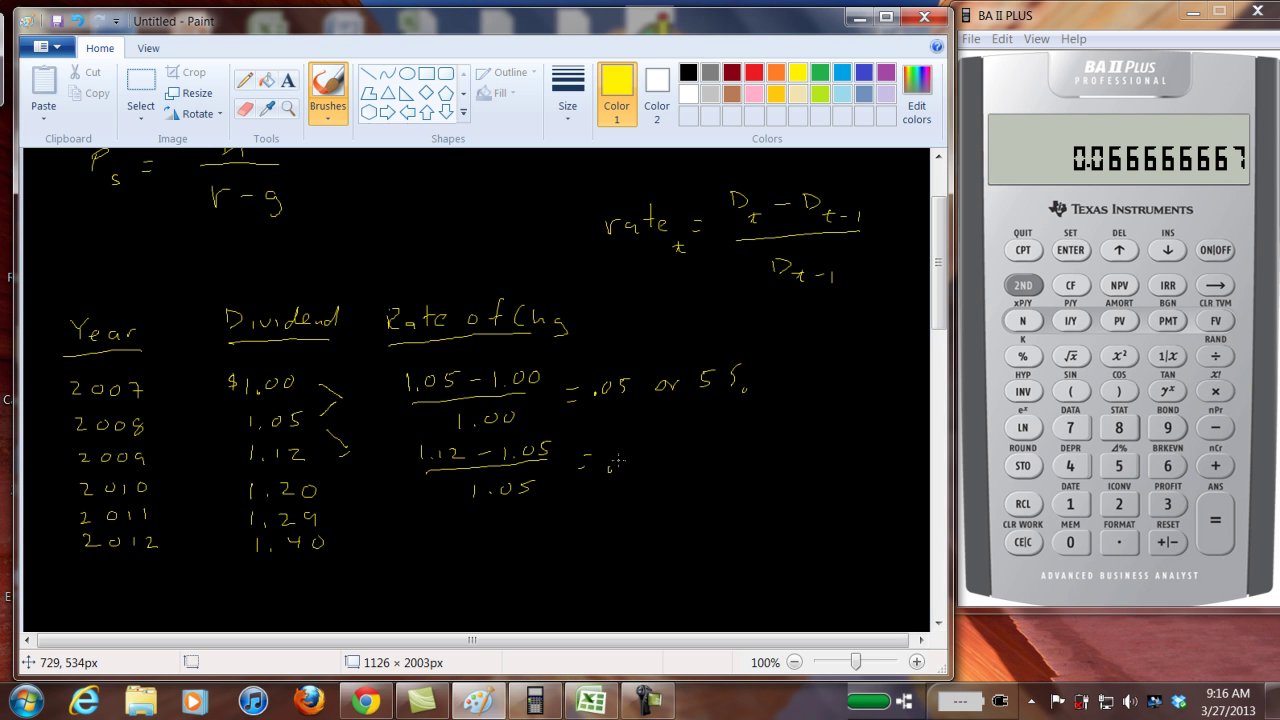
mouse_move(629, 455)
mouse_down()
mouse_move(641, 468)
mouse_move(672, 455)
mouse_move(666, 467)
mouse_move(691, 472)
mouse_move(750, 458)
mouse_move(852, 470)
mouse_up()
click(784, 462)
drag(862, 462, 864, 468)
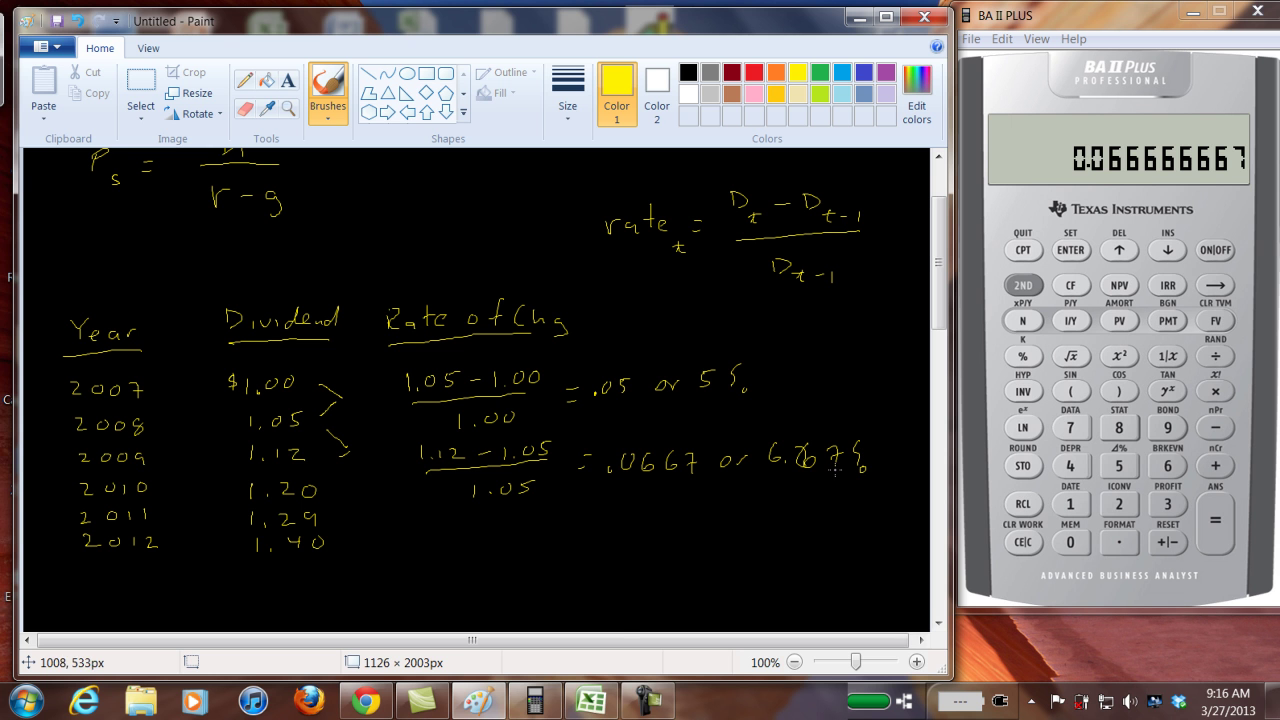
Switch to the spreadsheet and enter the heading 'rate of chg' in C3
click(590, 703)
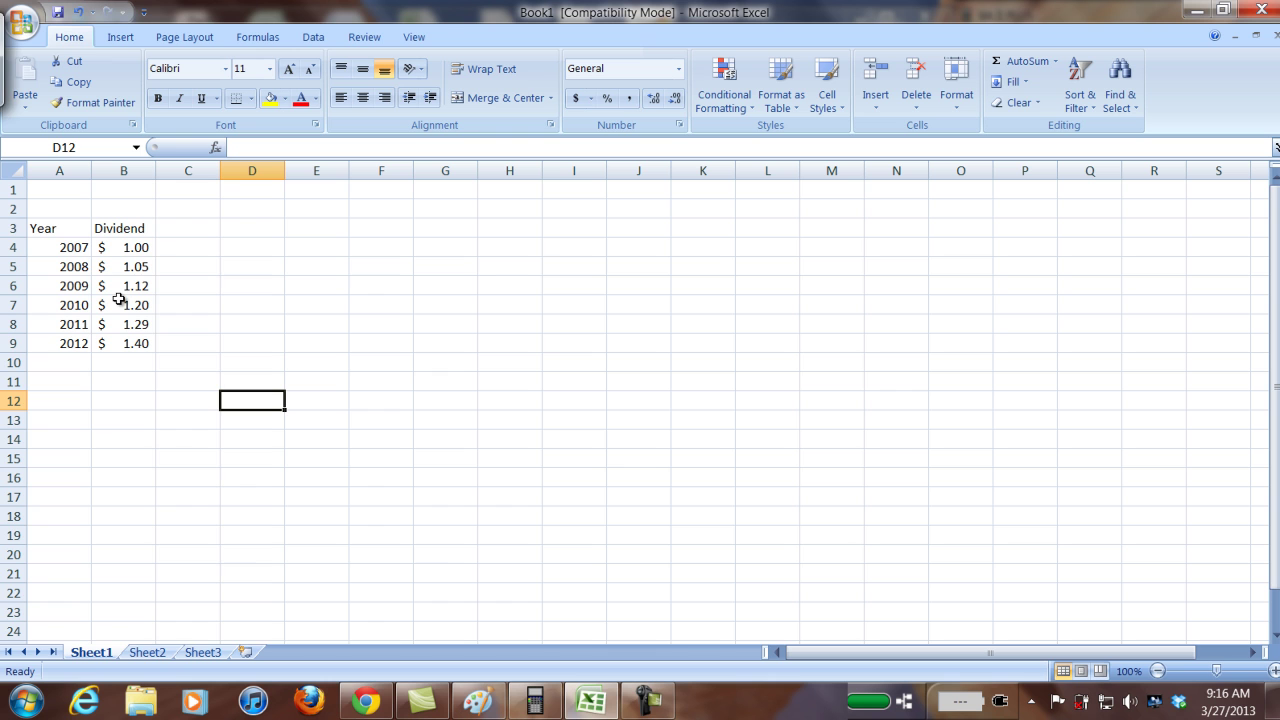
click(176, 231)
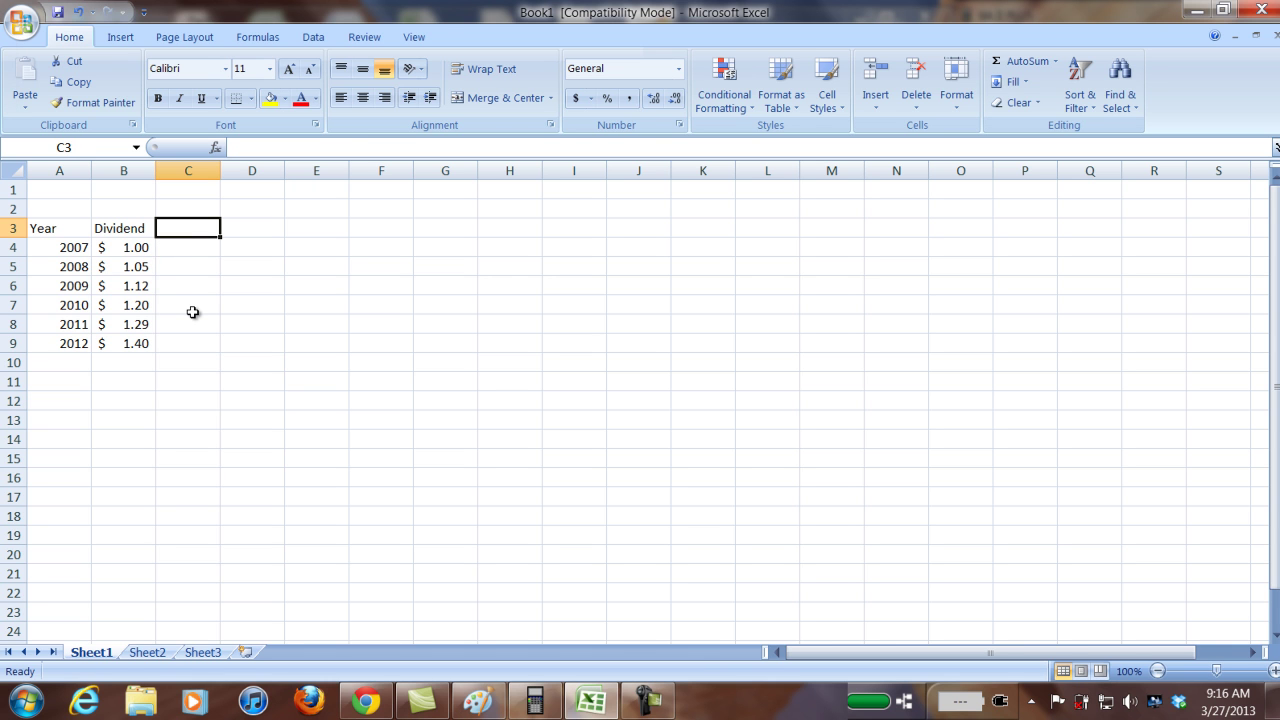
text(ra)
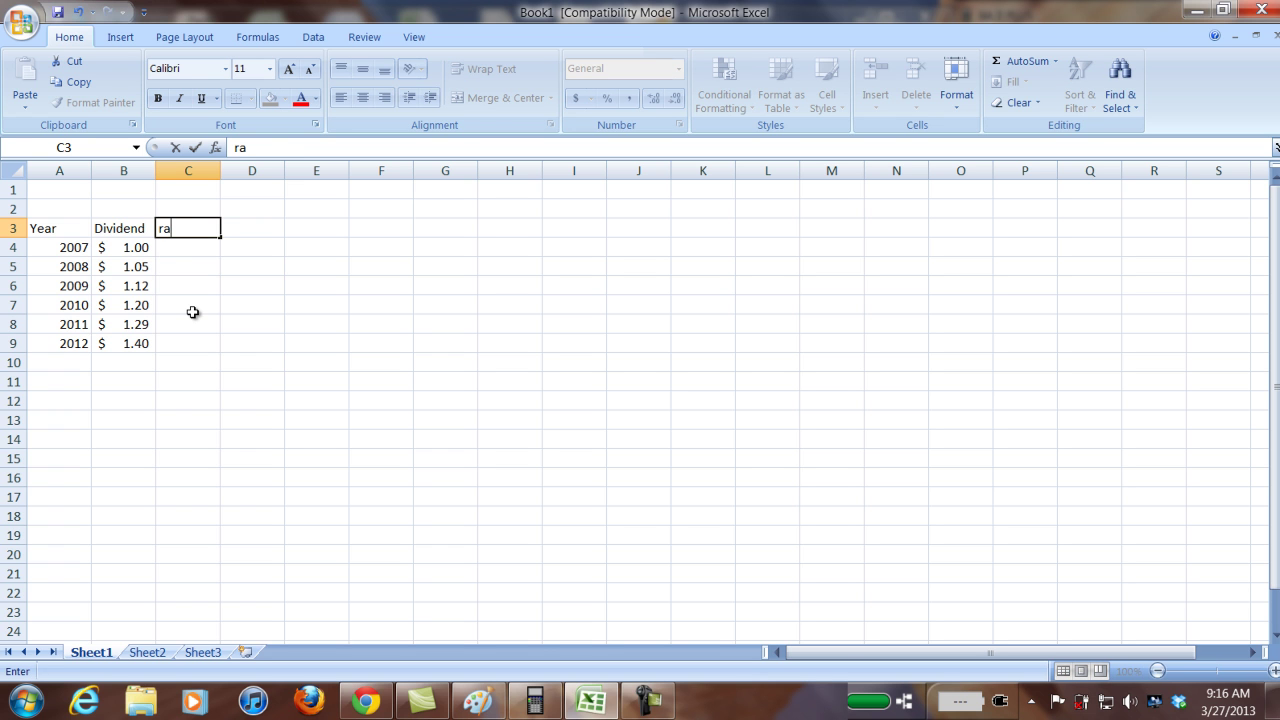
text(te of chg)
key(Return)
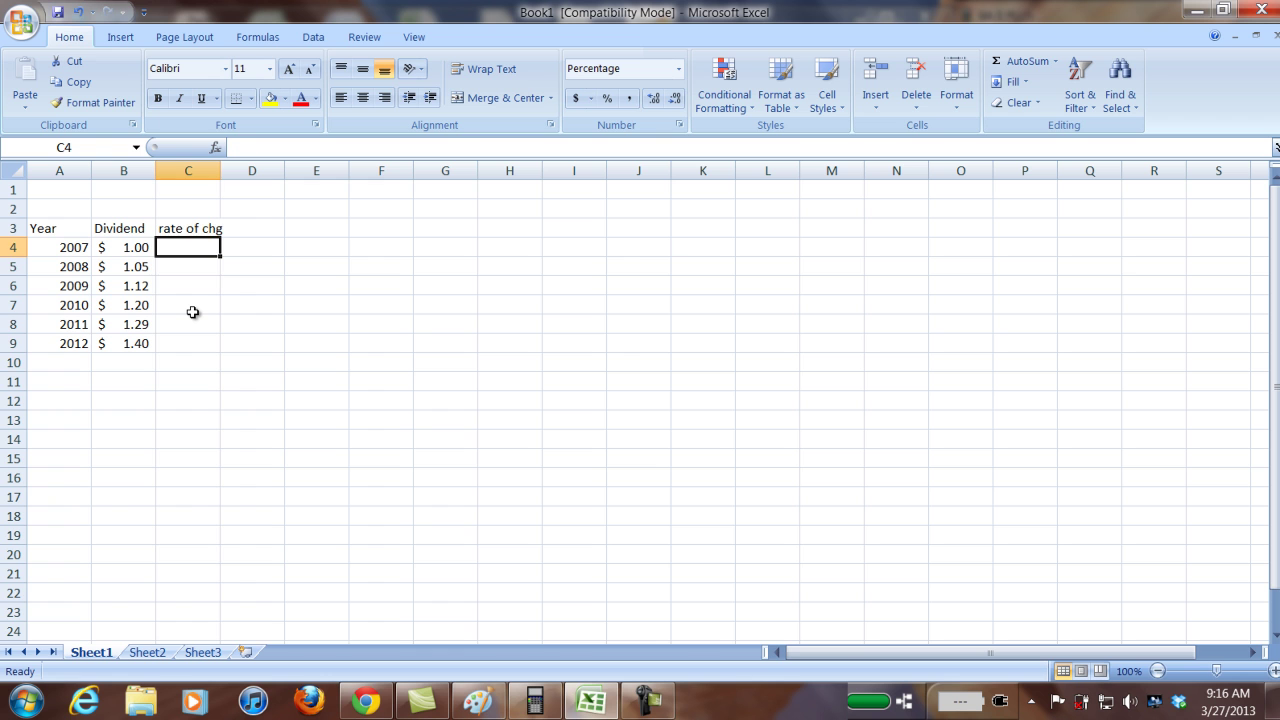
key(Return)
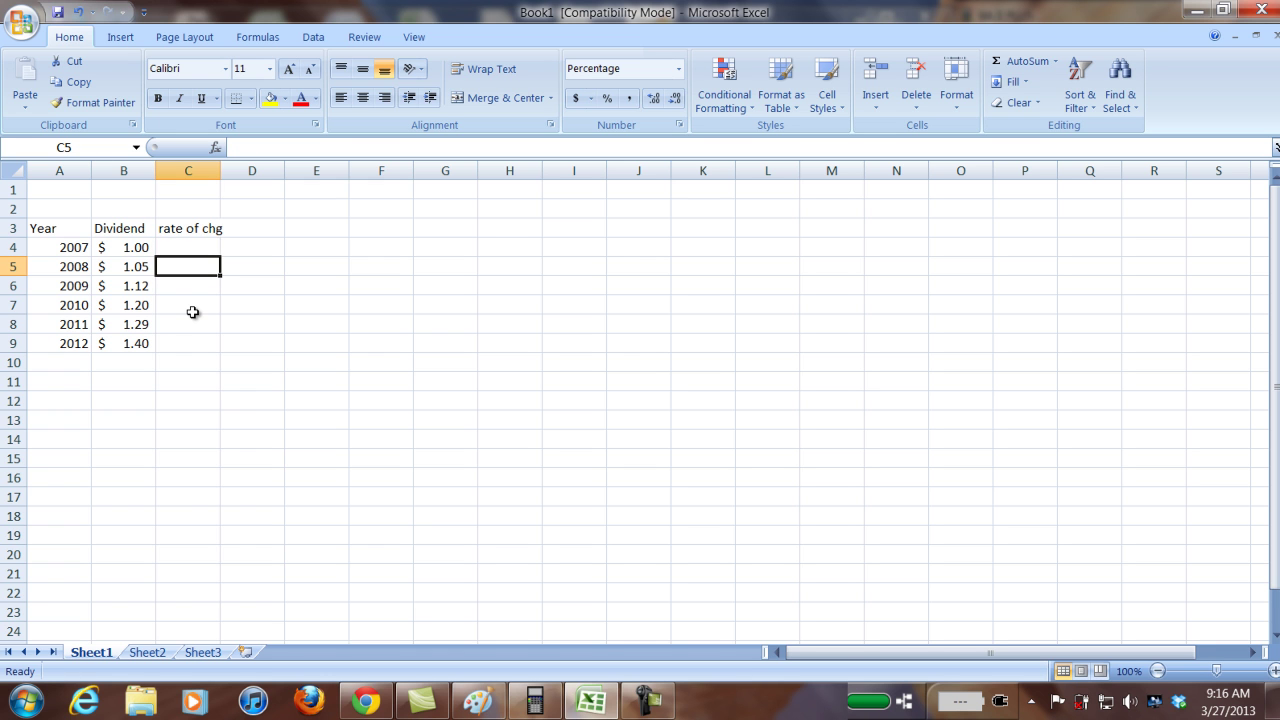
Enter =(B5-B4)/B4 in C5 and fill it down through C9, giving 5.00% to 8.53%
text(=)
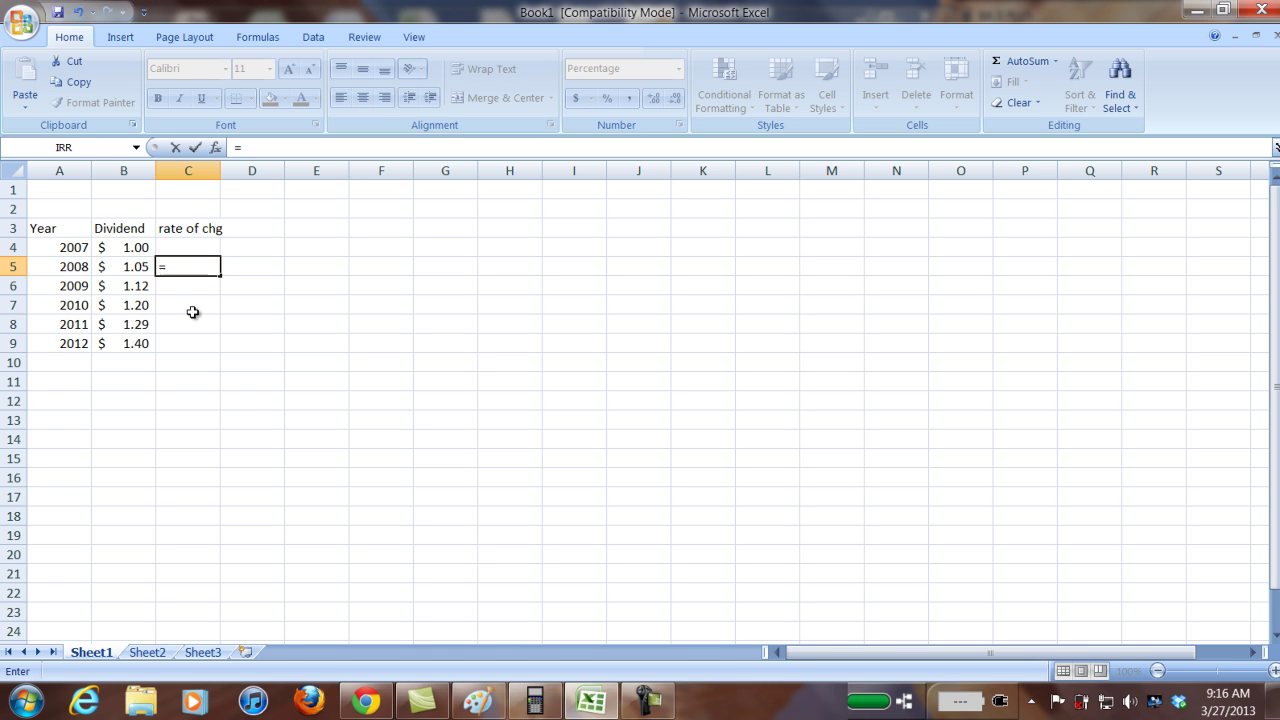
text((b5)
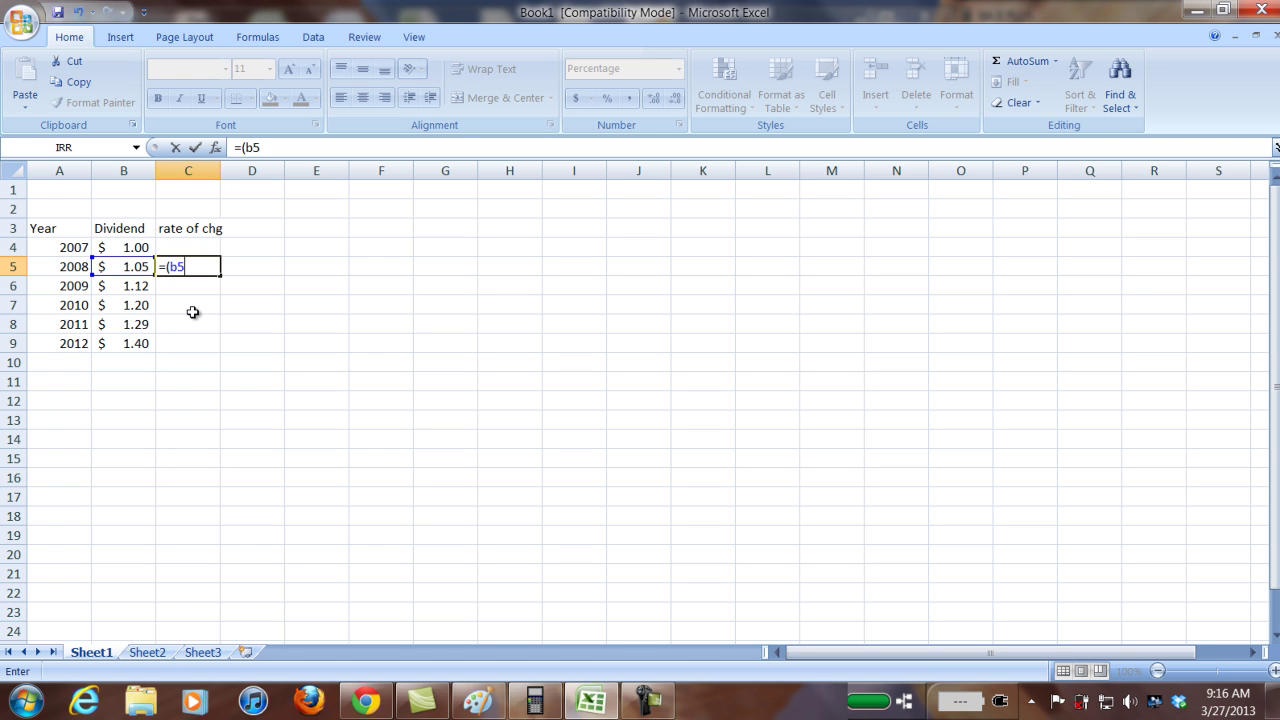
text(-b4)/b4)
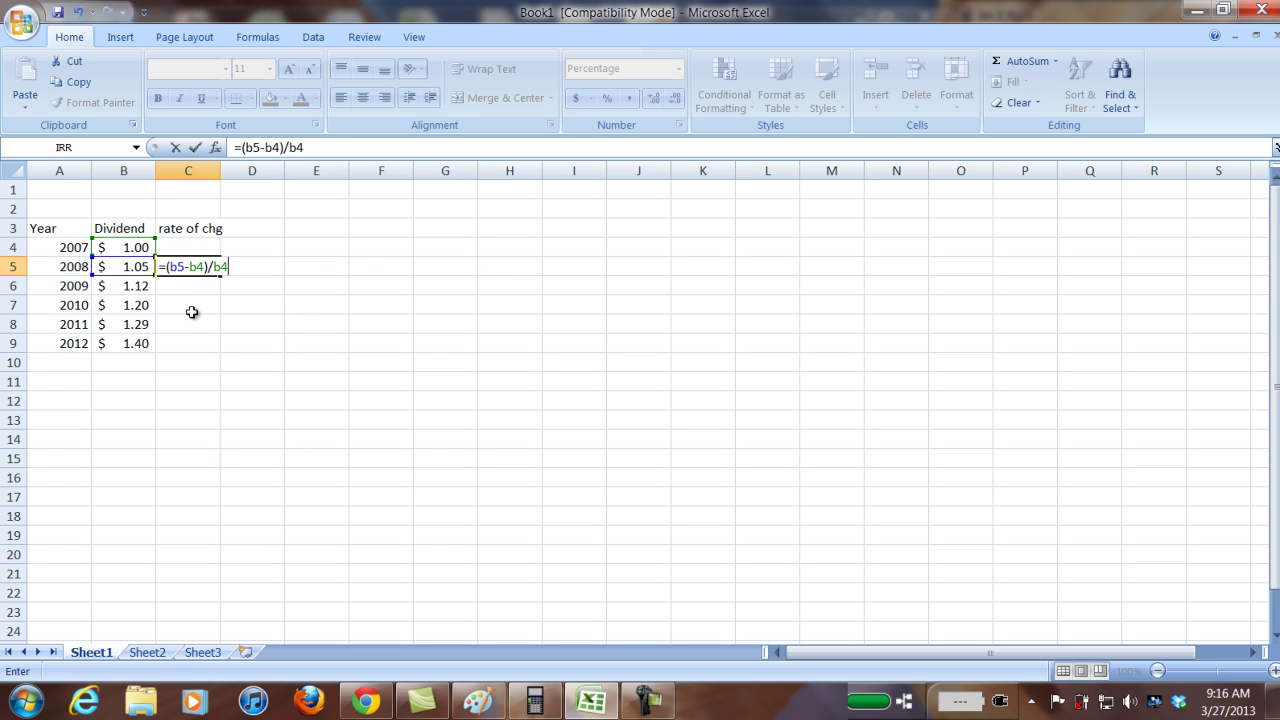
key(Return)
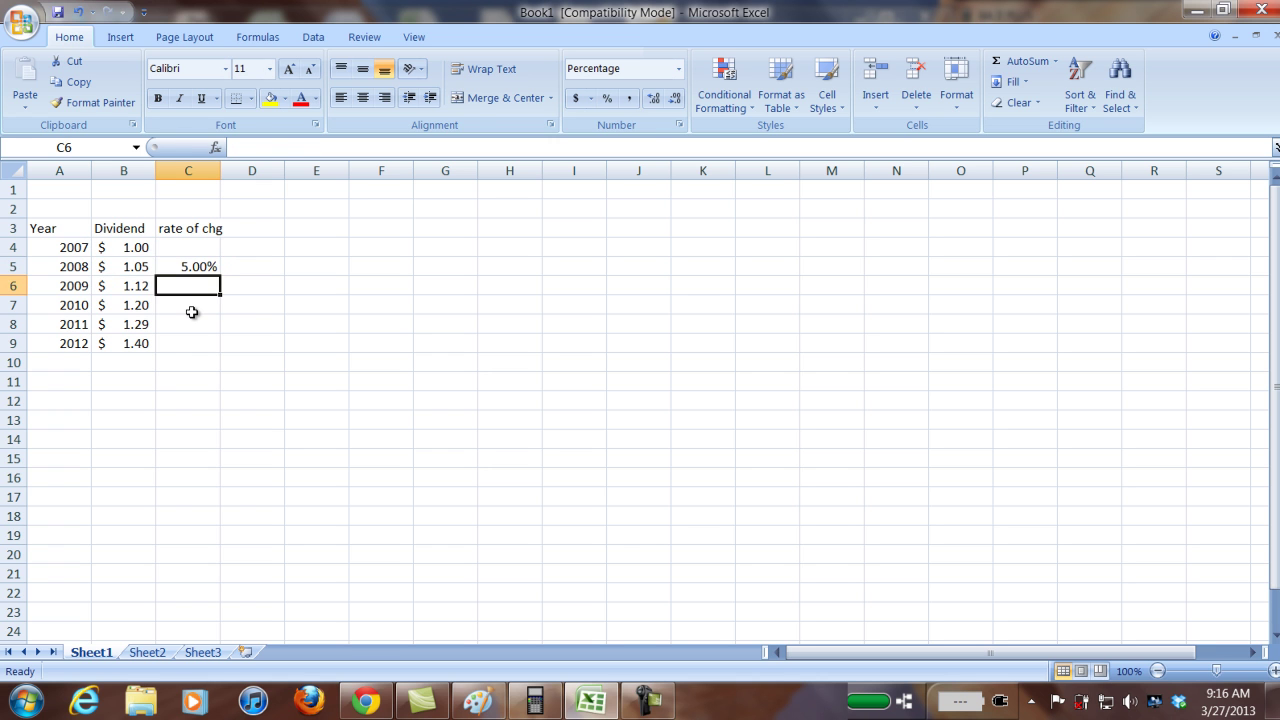
click(190, 266)
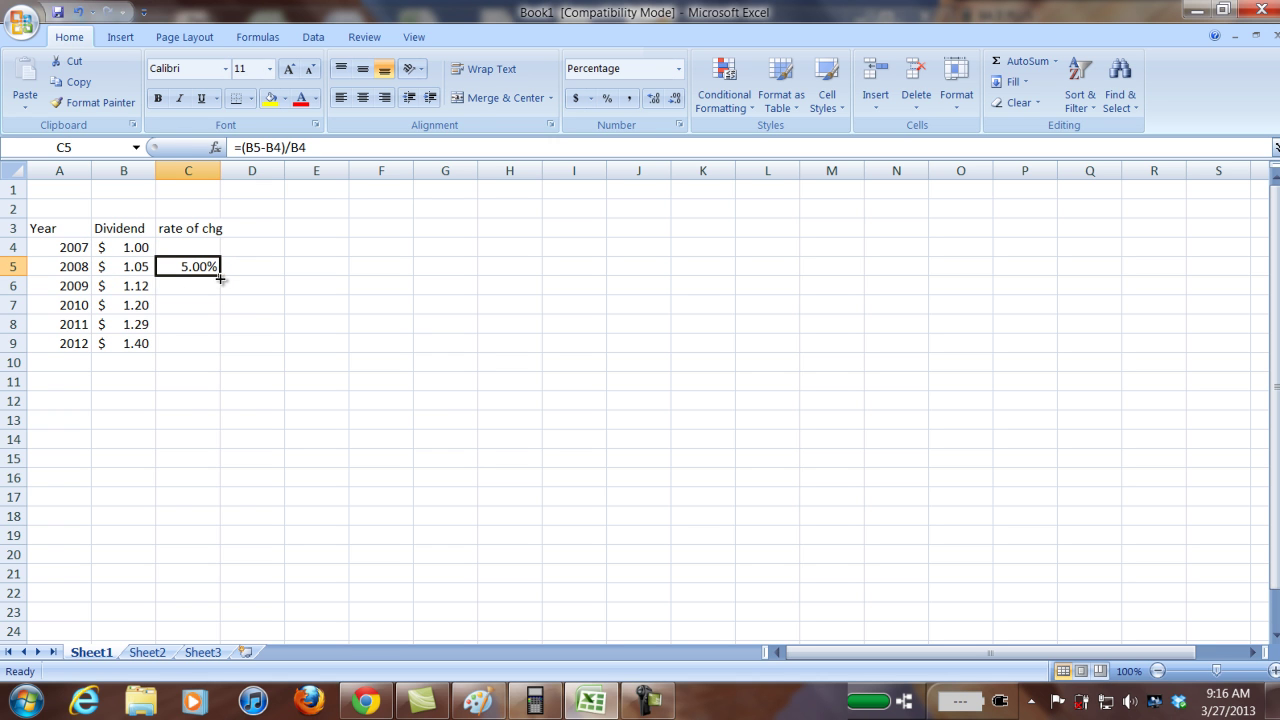
drag(220, 279, 221, 297)
click(190, 285)
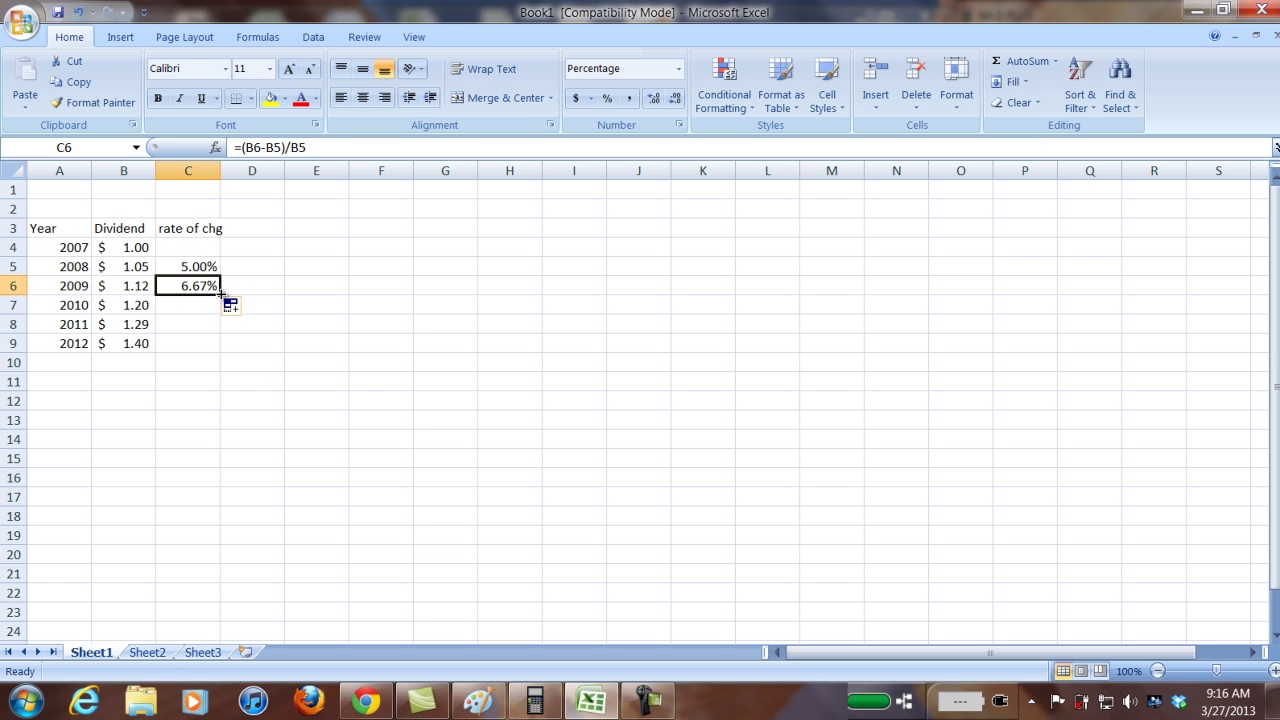
drag(221, 292, 226, 344)
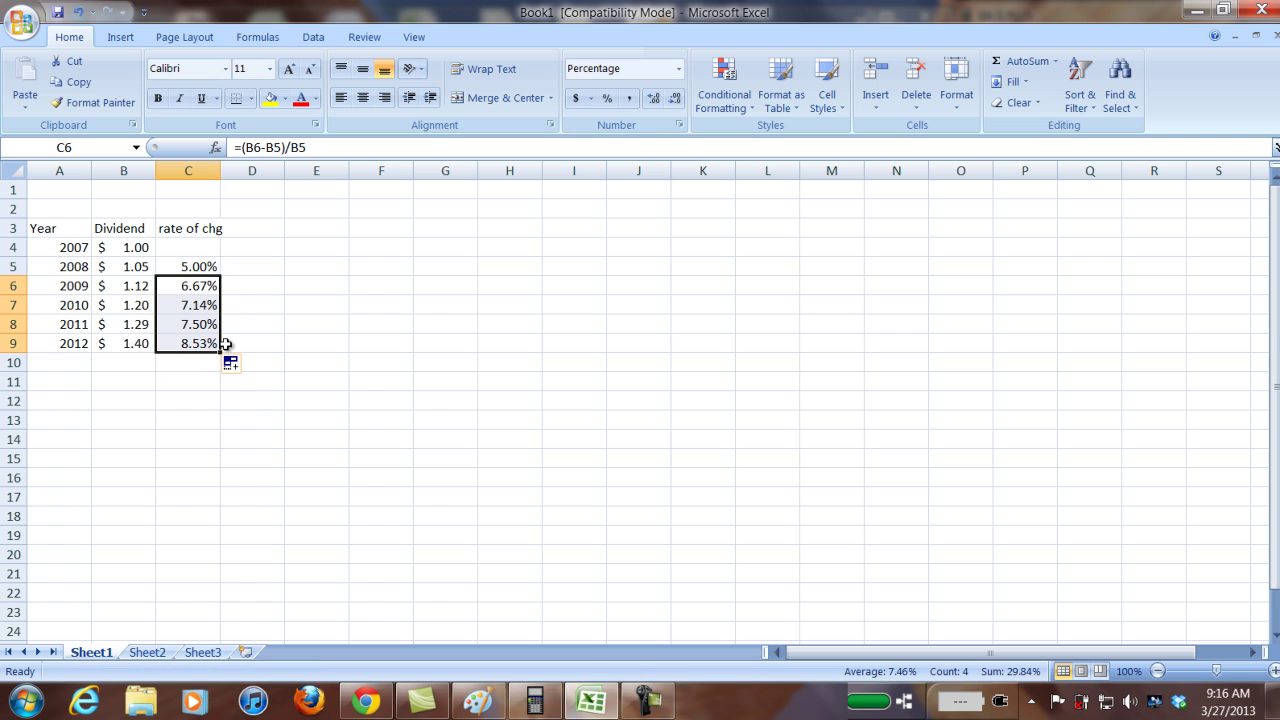
Insert =AVERAGE(C5:C9) into C10 via AutoSum, showing an average rate of 6.97%
click(245, 269)
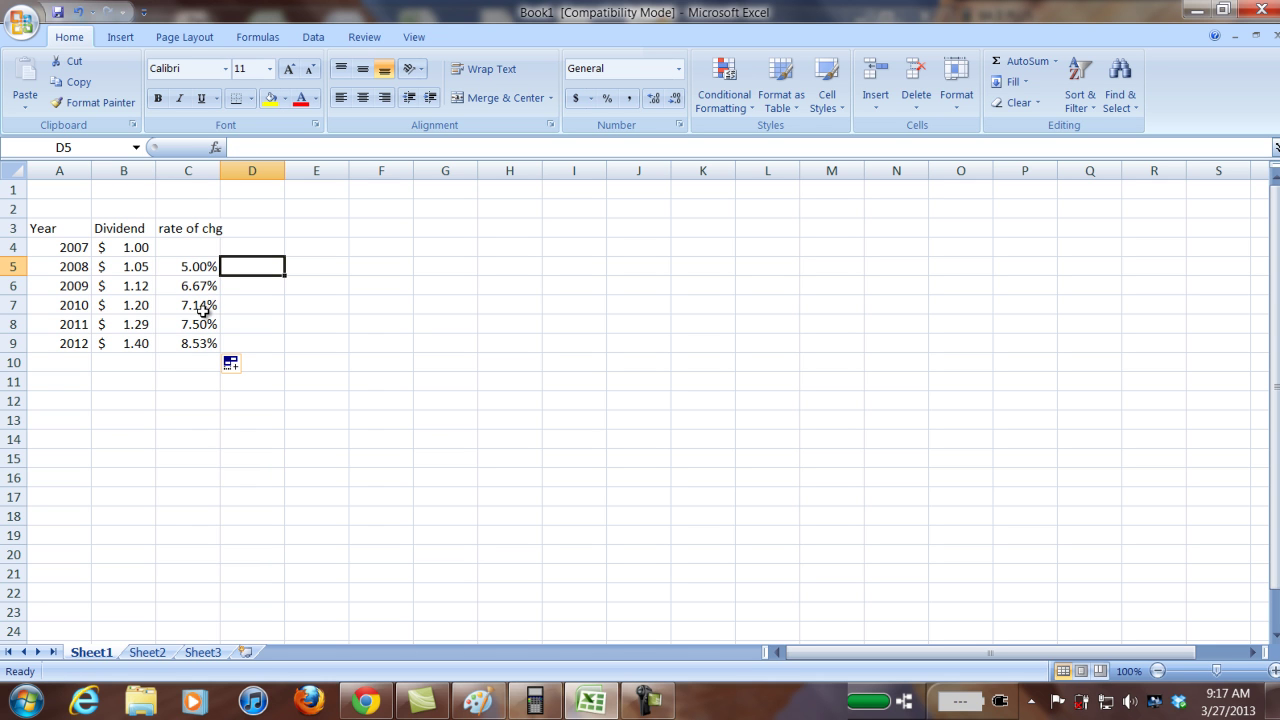
click(190, 363)
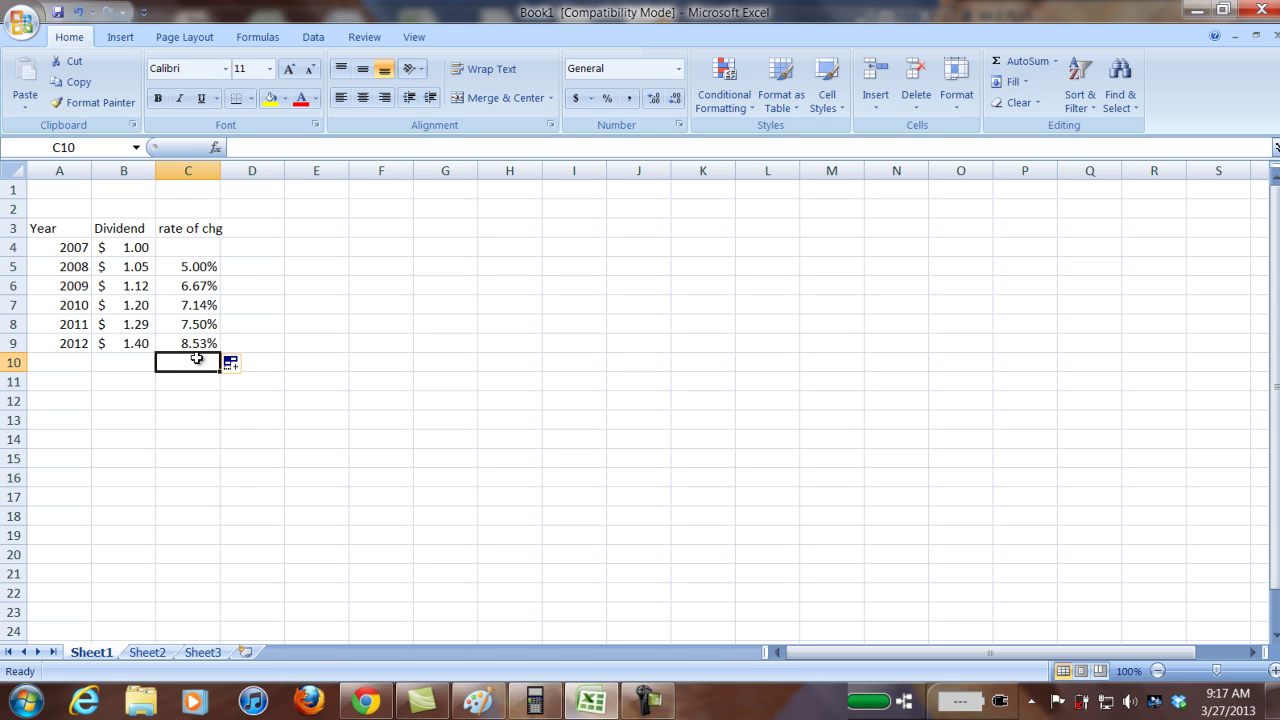
click(1056, 62)
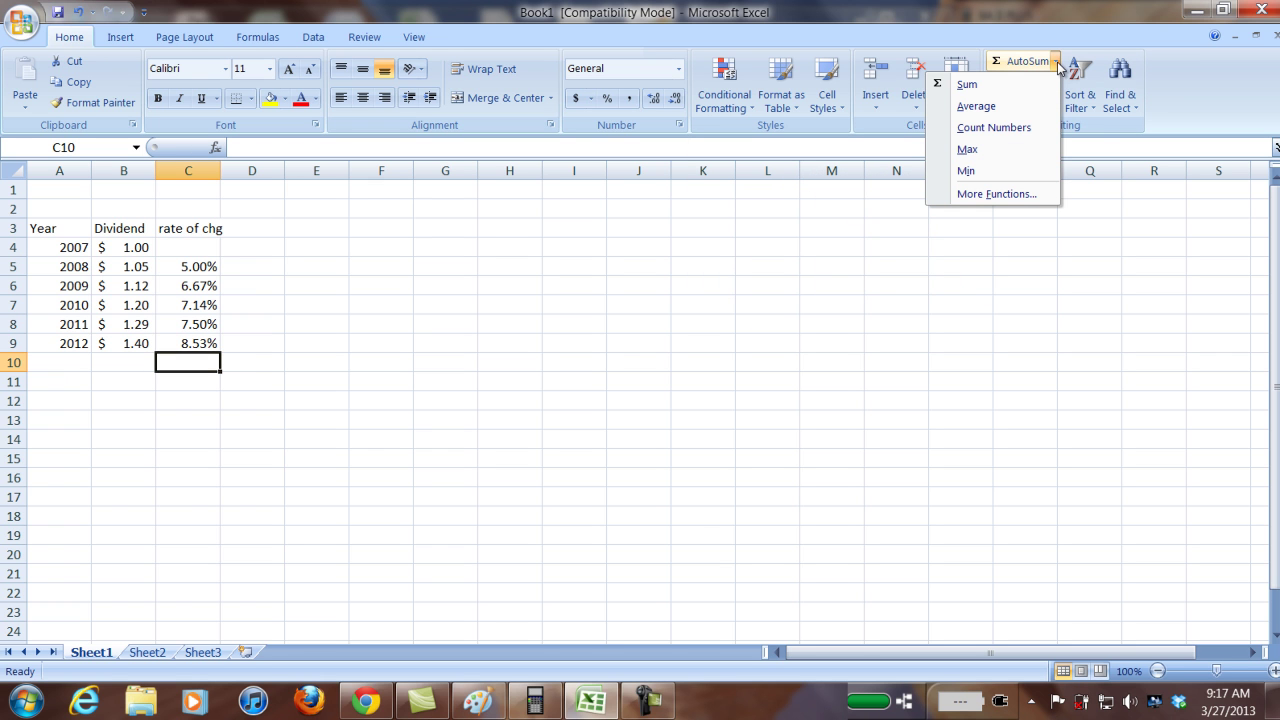
click(986, 107)
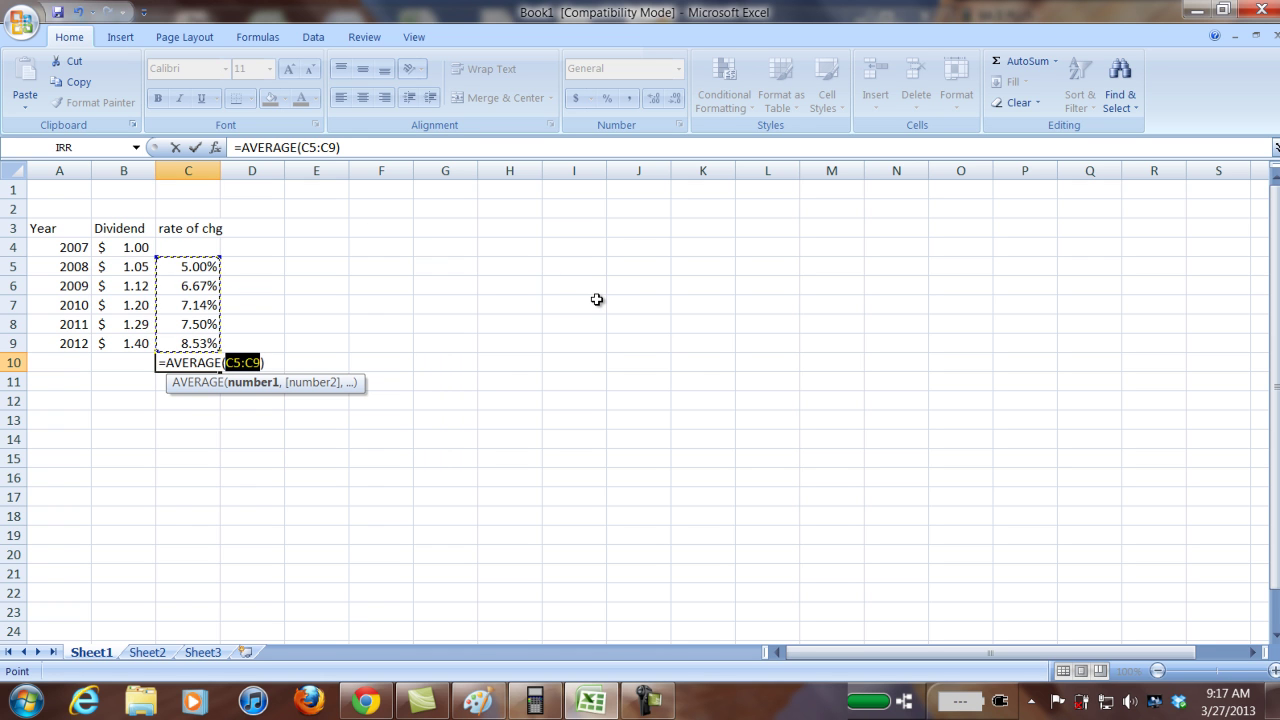
key(Return)
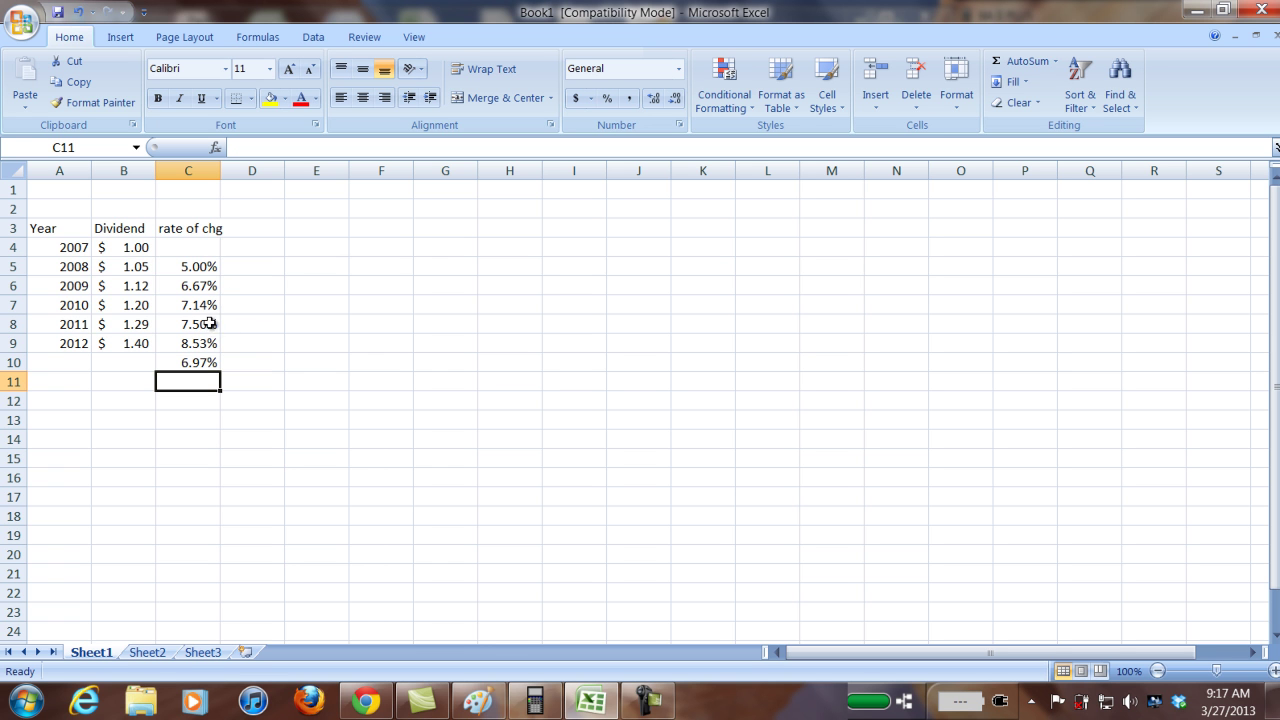
Minimize Excel to reveal the Paint notes and clear the BA II Plus calculator to 0
click(1198, 12)
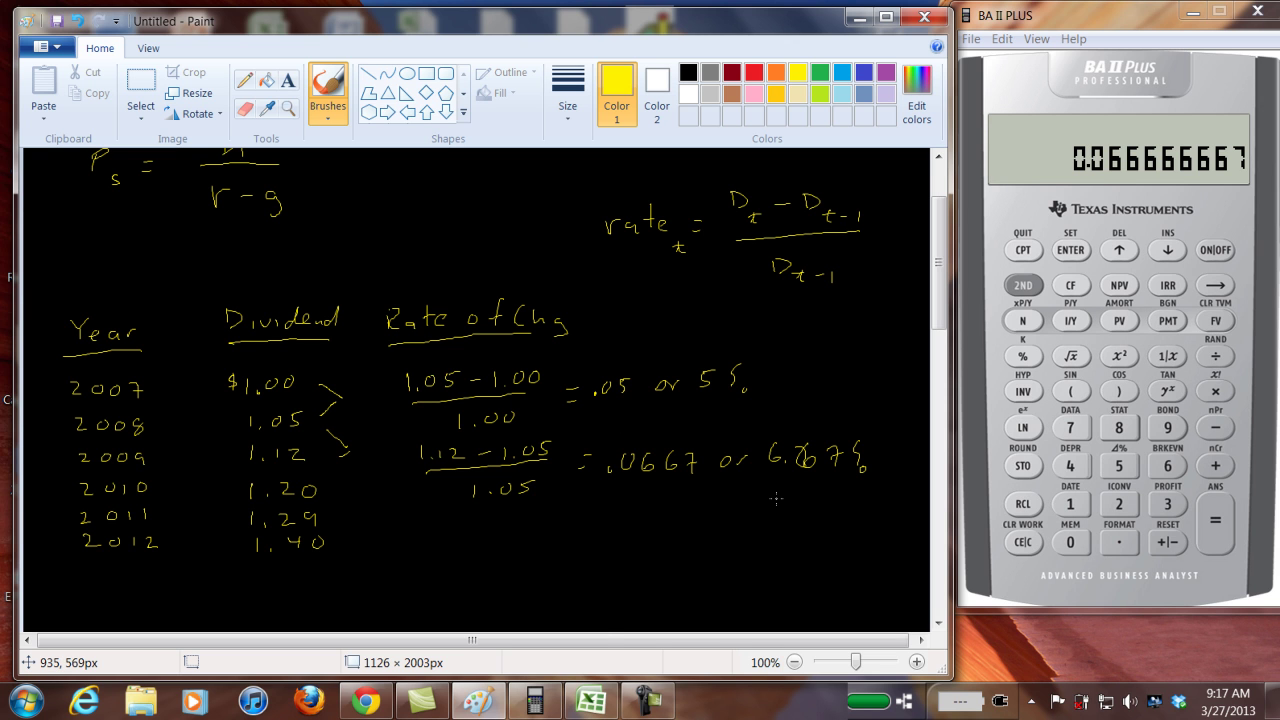
click(589, 702)
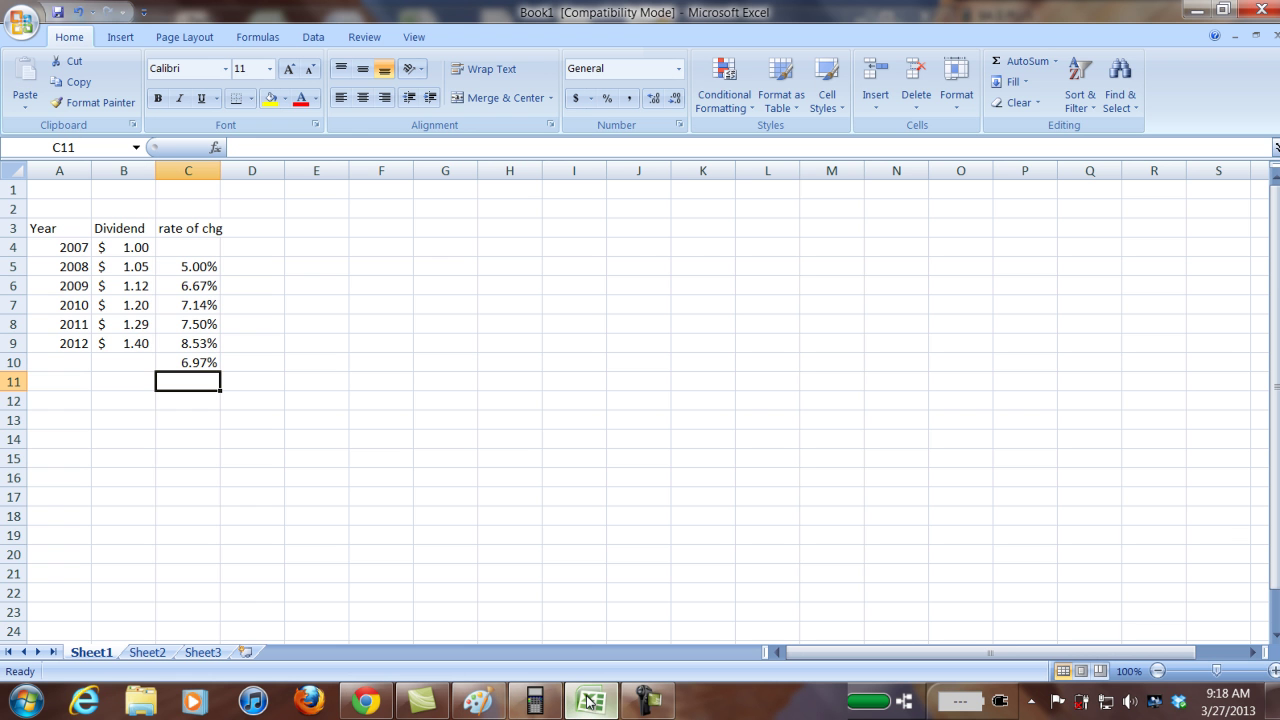
click(1193, 8)
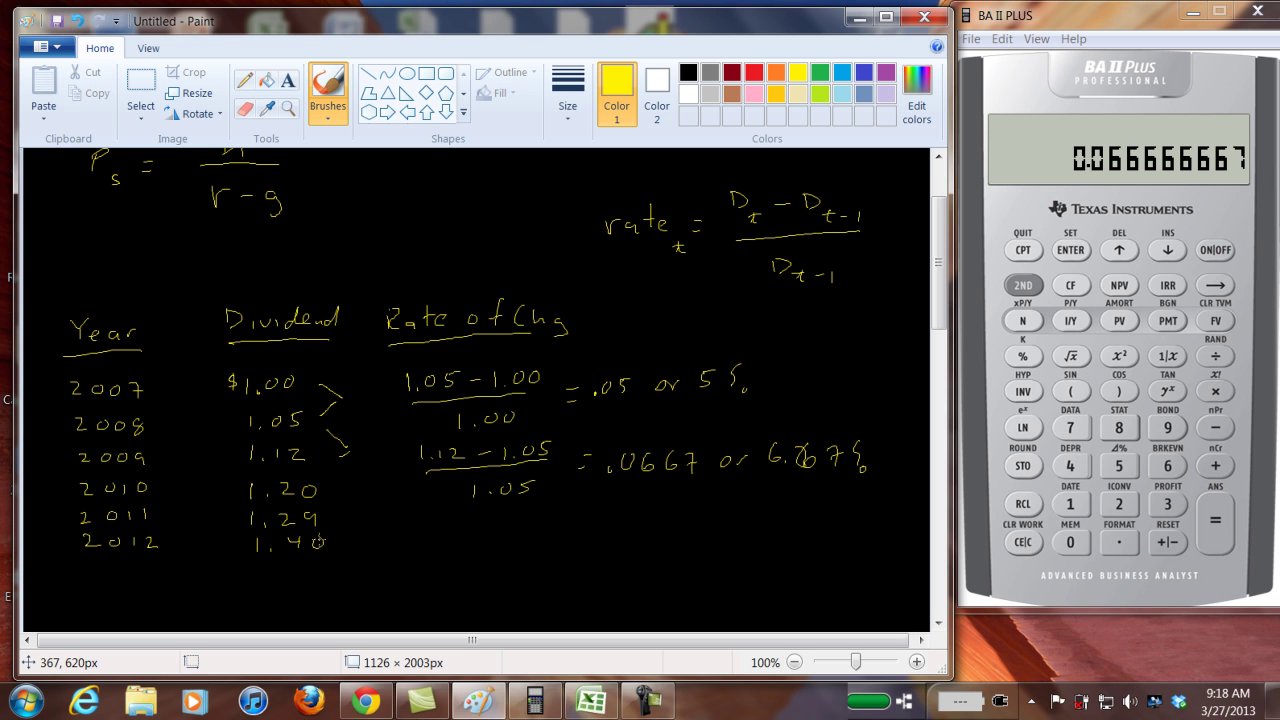
click(1022, 541)
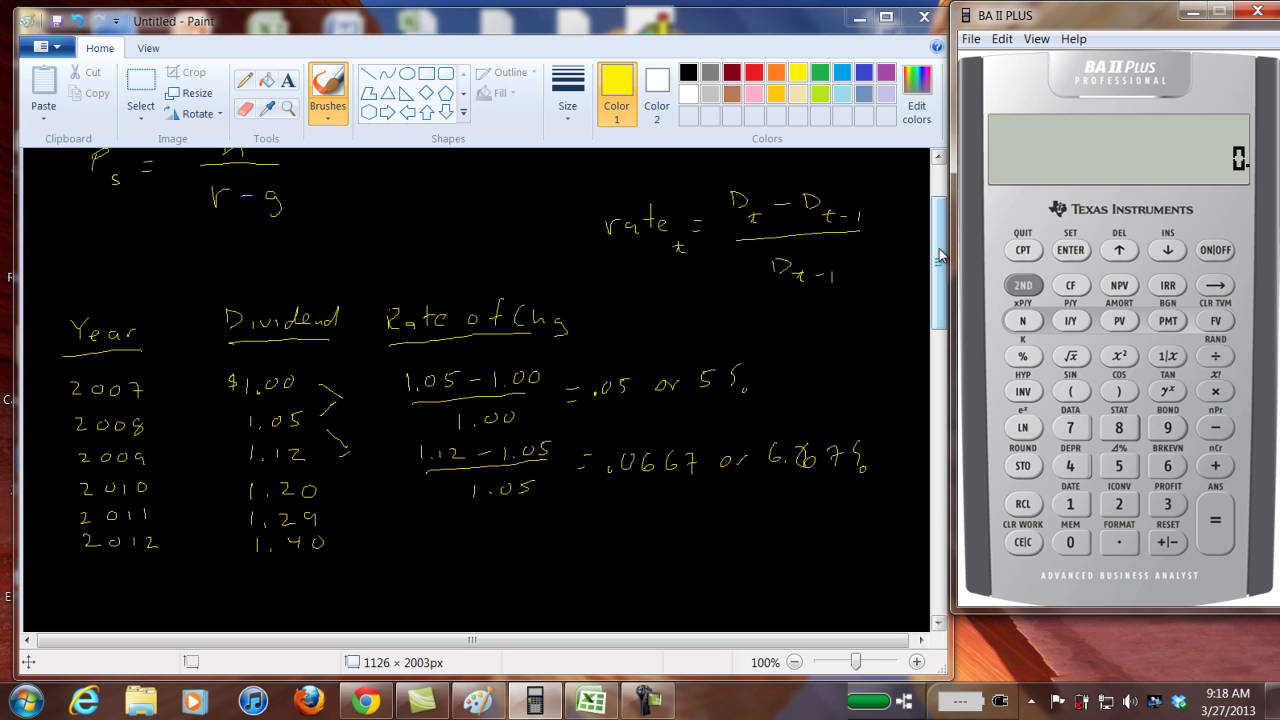
Scroll the canvas and brush FV = PV(1 + r)^t in yellow under the 2007–2012 table
drag(940, 256, 936, 282)
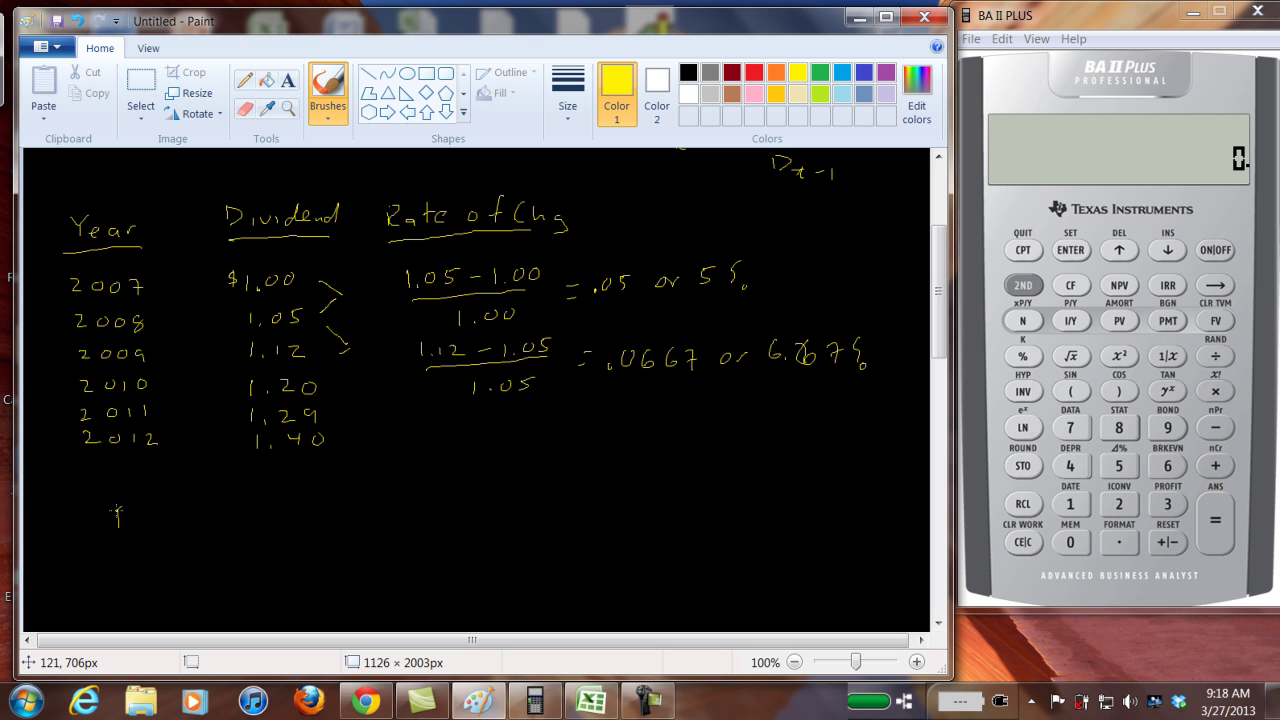
drag(120, 503, 132, 503)
drag(121, 504, 118, 524)
mouse_move(119, 514)
mouse_down()
mouse_move(157, 505)
mouse_move(210, 523)
mouse_up()
mouse_move(209, 505)
mouse_down()
mouse_move(345, 516)
mouse_move(377, 492)
mouse_move(384, 519)
mouse_move(420, 485)
mouse_up()
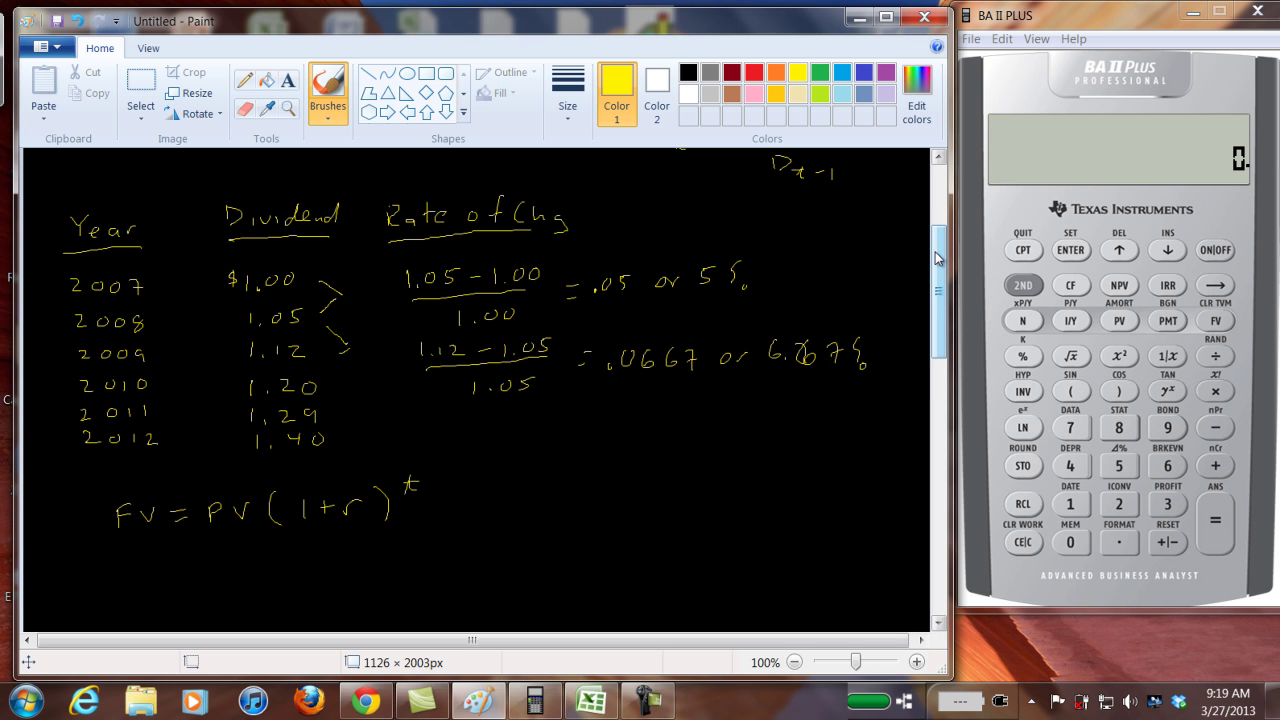
drag(938, 257, 937, 295)
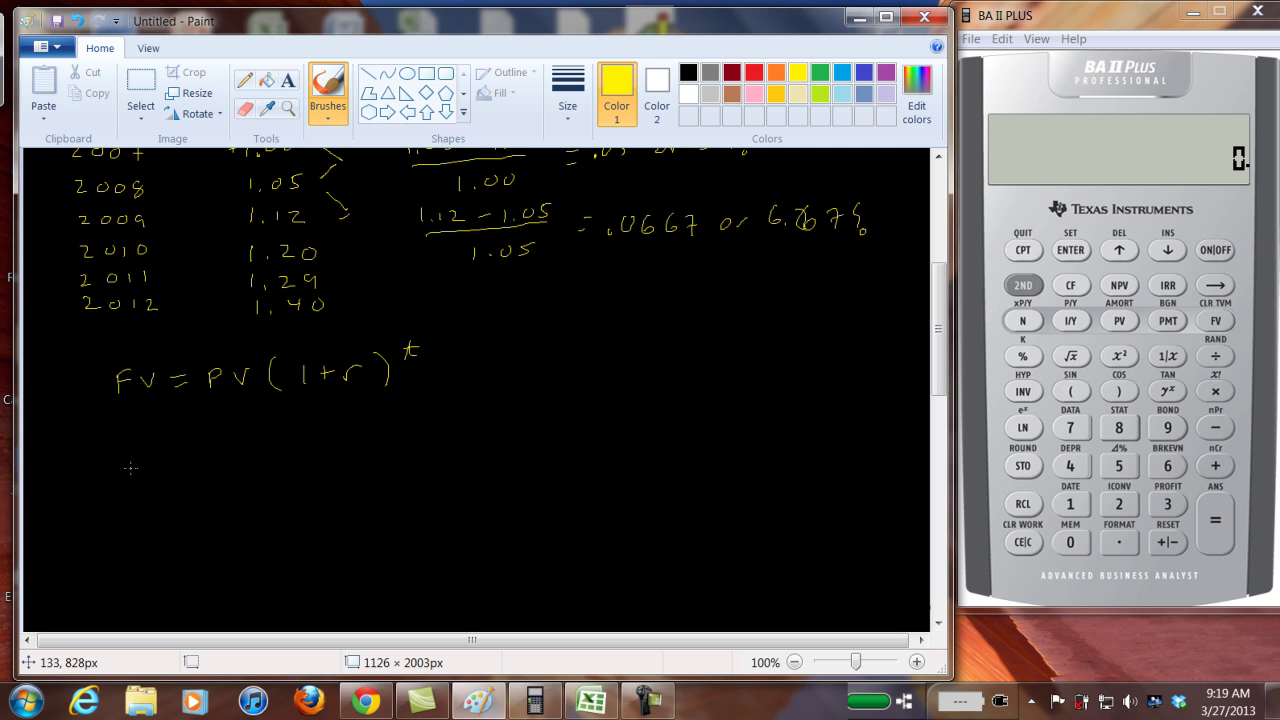
Handwrite r = [FV/PV]^(1/t) − 1 in yellow, bracketing FV/PV with a 1/t exponent
drag(127, 493, 141, 485)
mouse_move(233, 449)
mouse_down()
mouse_move(234, 469)
mouse_move(244, 449)
mouse_up()
mouse_move(234, 459)
mouse_down()
mouse_move(268, 449)
mouse_move(282, 482)
mouse_move(247, 524)
mouse_move(284, 503)
mouse_up()
mouse_move(229, 439)
mouse_down()
mouse_move(220, 512)
mouse_move(233, 546)
mouse_up()
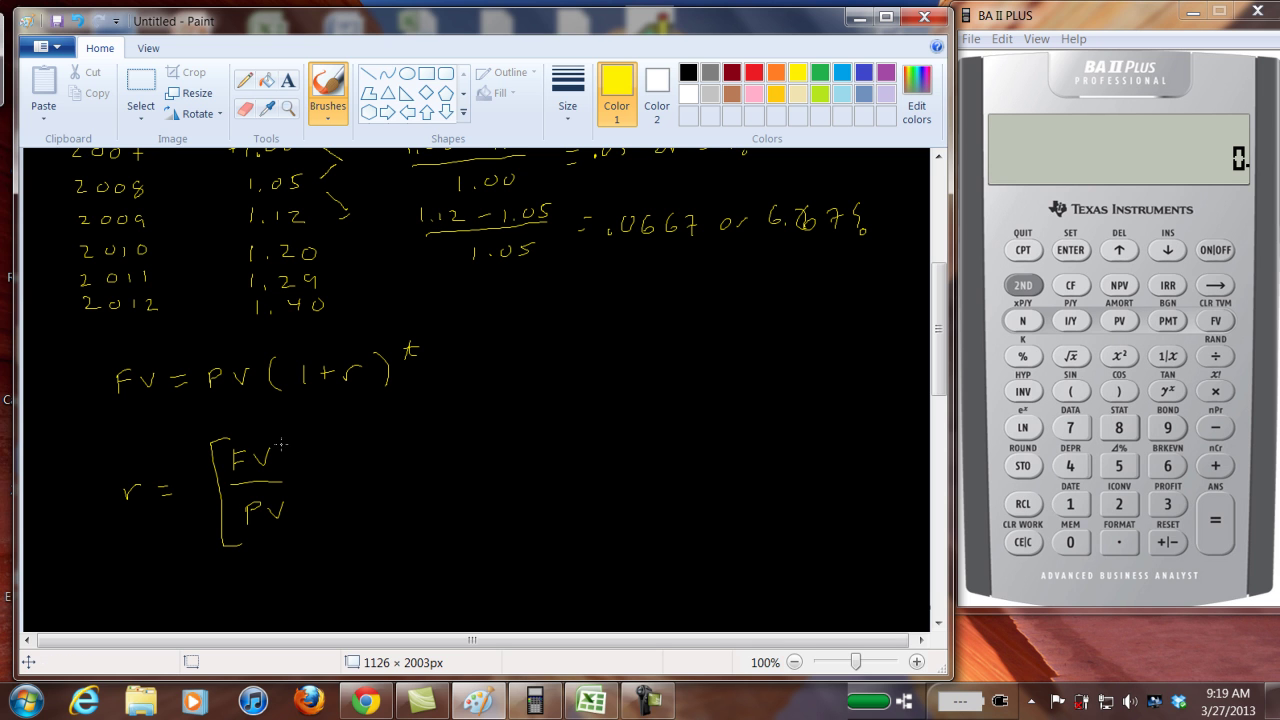
mouse_move(276, 439)
mouse_down()
mouse_move(310, 437)
mouse_move(316, 540)
mouse_up()
drag(326, 421, 341, 437)
mouse_move(345, 444)
mouse_down()
mouse_move(343, 460)
mouse_move(352, 450)
mouse_up()
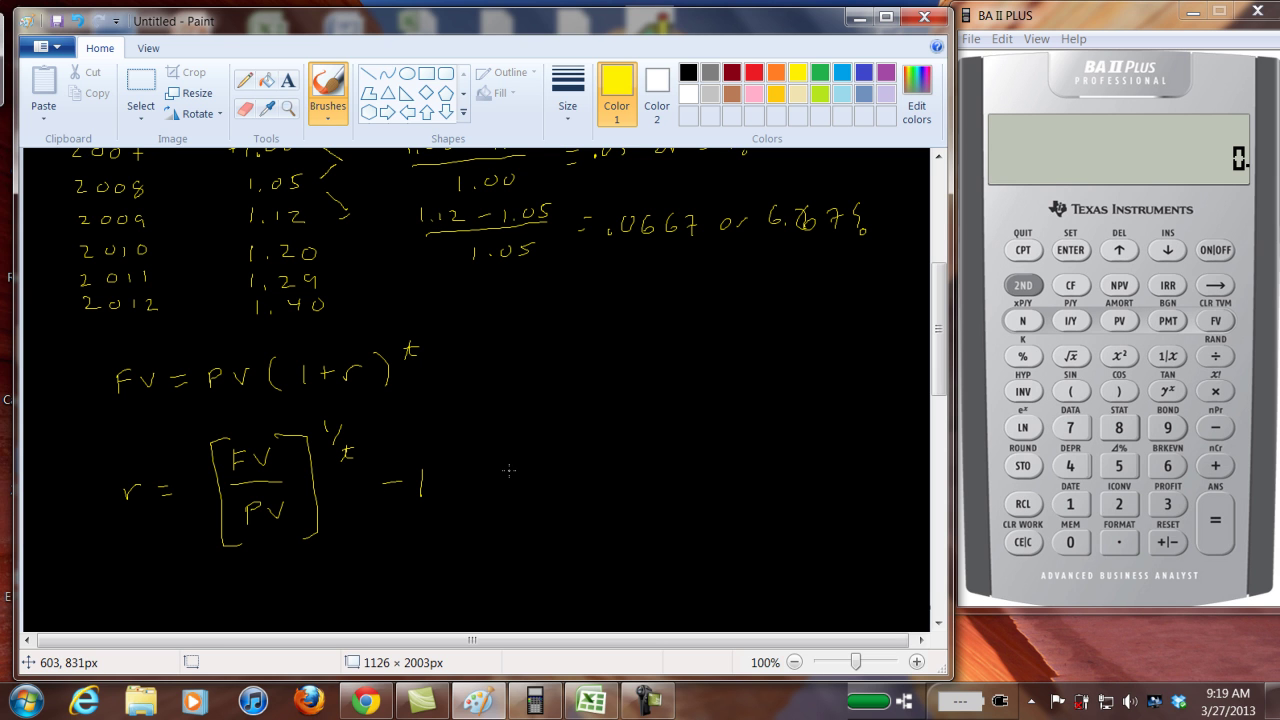
drag(938, 330, 908, 367)
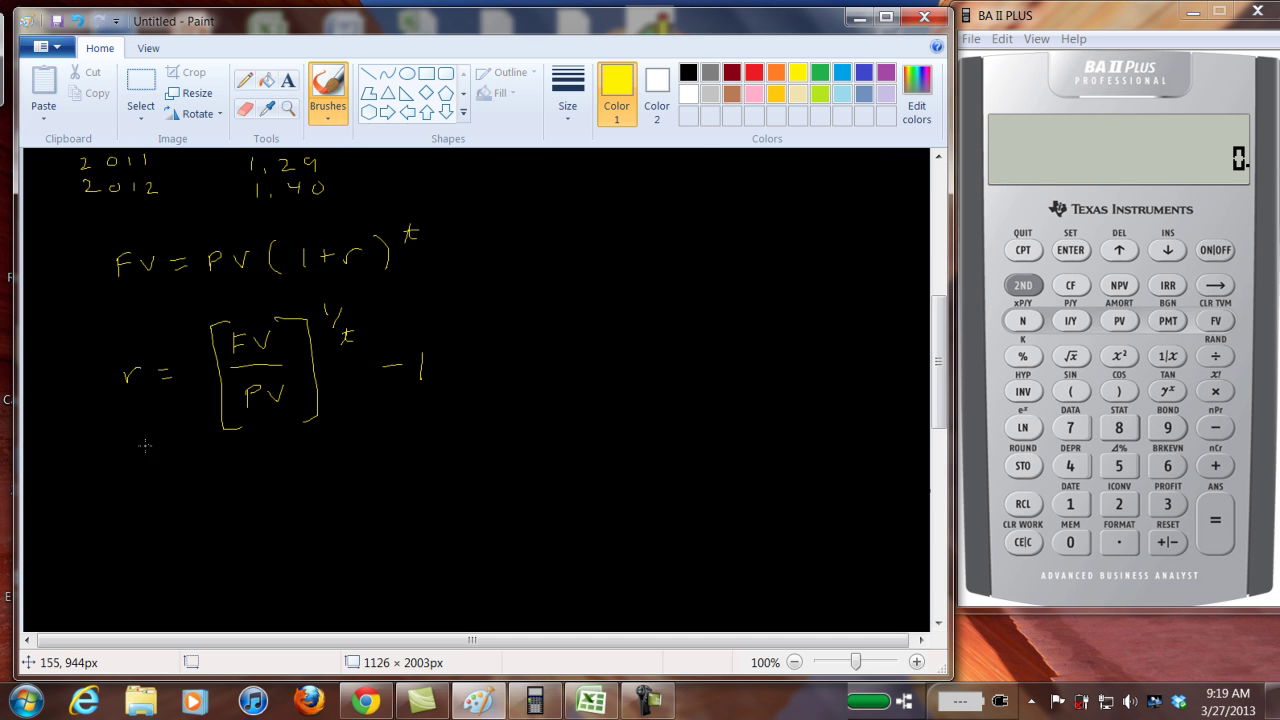
Write = [1.40/1.00]^(1/5) − 1 below, substituting the 2012 and 2007 dividends
drag(166, 502, 178, 503)
drag(167, 507, 181, 507)
click(259, 486)
drag(280, 473, 303, 474)
mouse_move(239, 502)
mouse_down()
mouse_move(308, 497)
mouse_move(286, 524)
mouse_move(304, 520)
mouse_up()
mouse_move(243, 462)
mouse_down()
mouse_move(217, 476)
mouse_move(228, 540)
mouse_move(248, 562)
mouse_up()
mouse_move(322, 459)
mouse_down()
mouse_move(342, 511)
mouse_move(336, 560)
mouse_up()
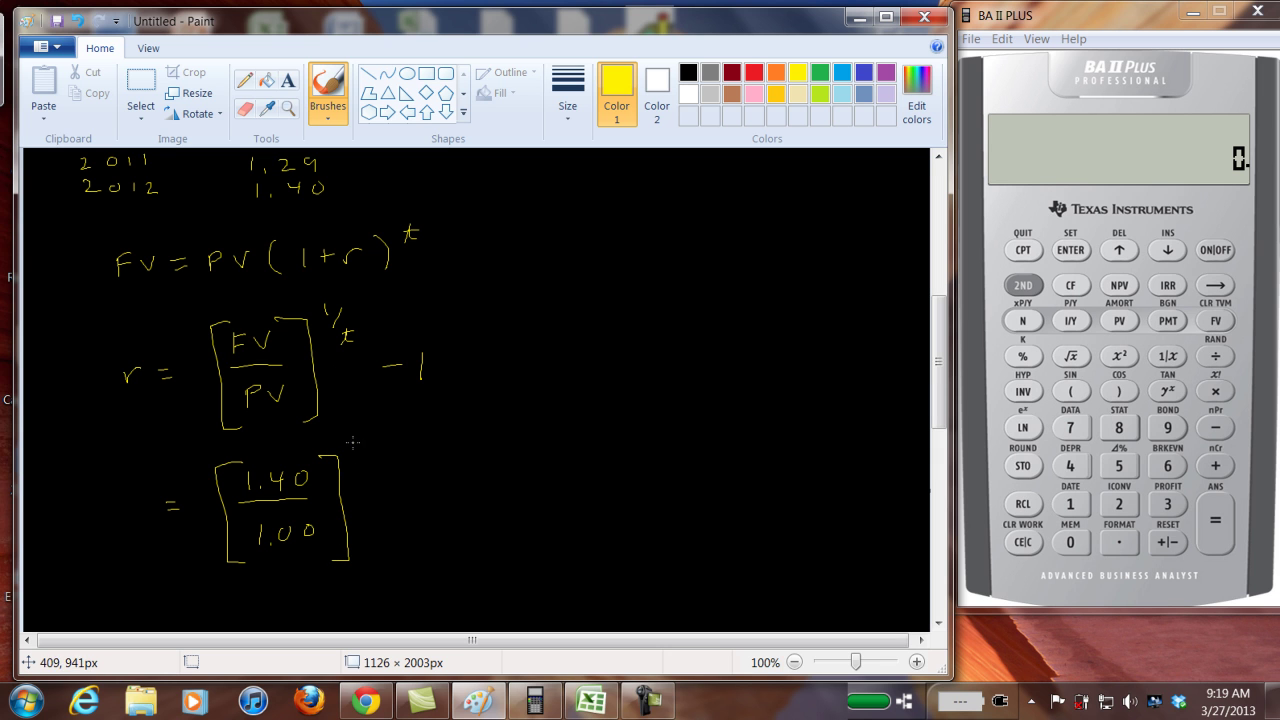
drag(353, 446, 354, 459)
drag(363, 462, 366, 484)
drag(367, 471, 379, 470)
drag(449, 491, 450, 509)
On the BA II Plus, compute (1.4 ÷ 1)^0.2 − 1 = 0.069610376
click(1079, 511)
click(1119, 542)
click(1070, 466)
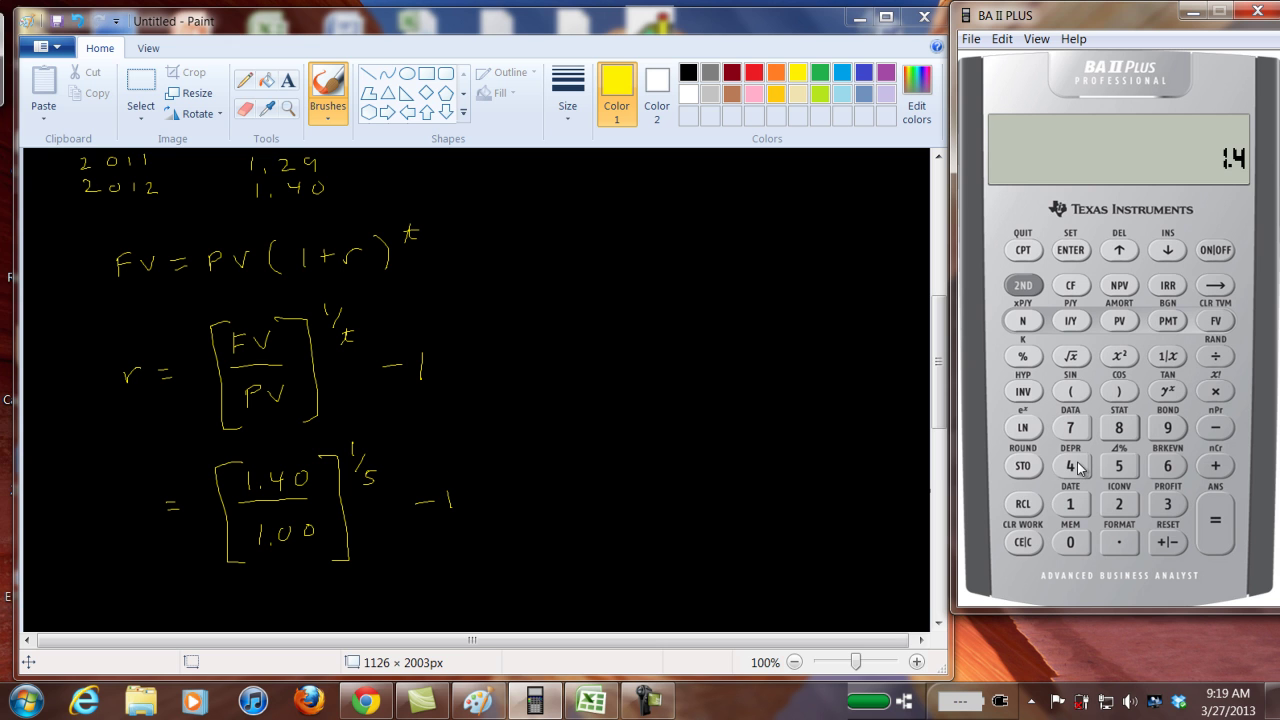
click(1215, 357)
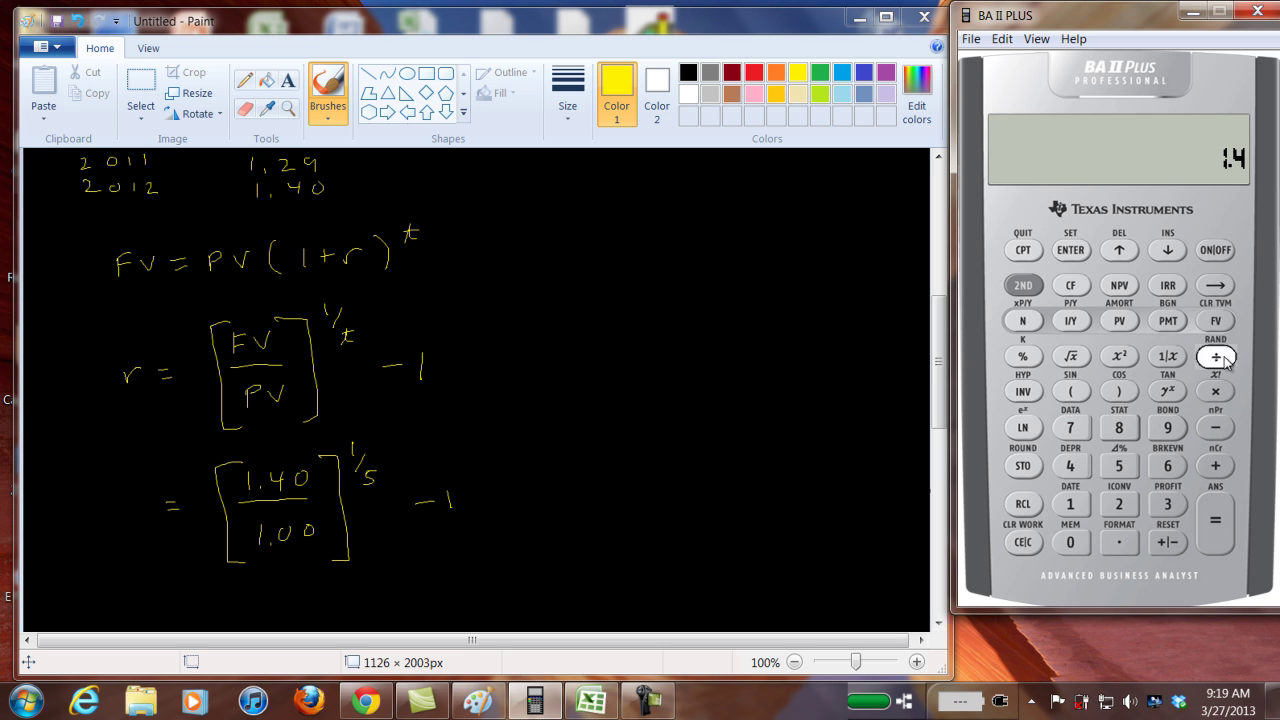
click(1070, 505)
click(1210, 525)
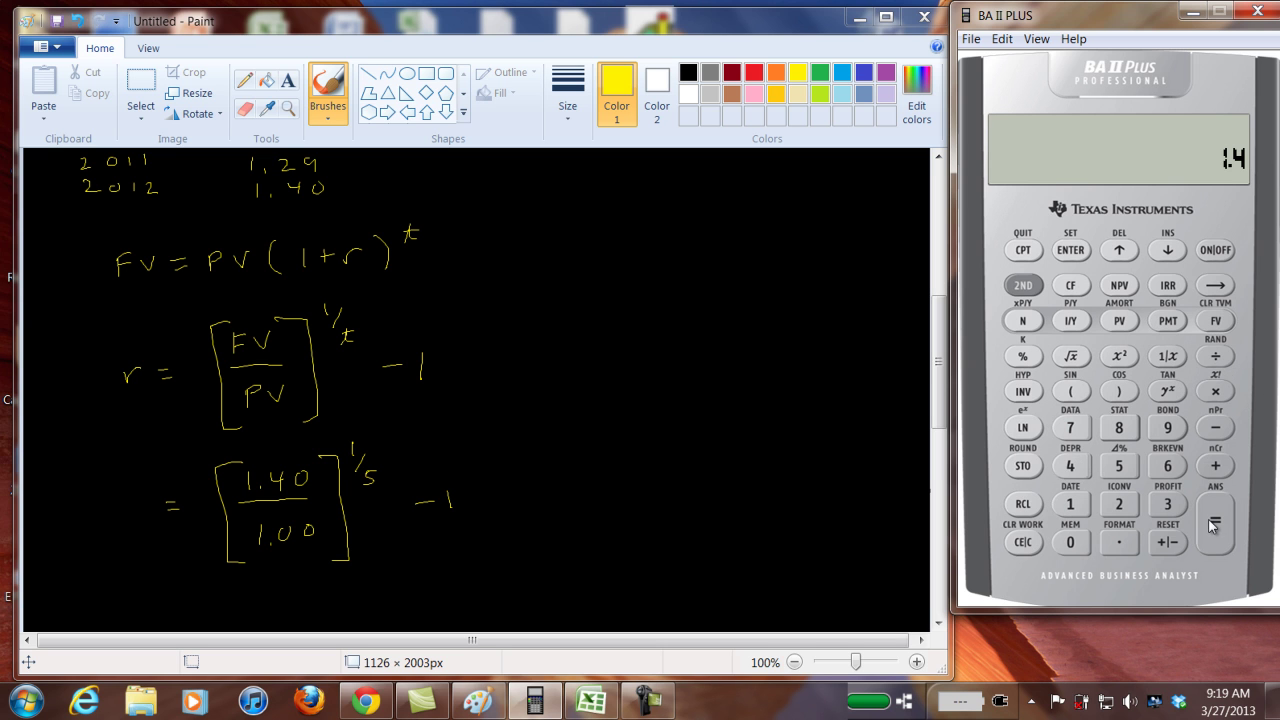
click(1169, 392)
click(1119, 542)
click(1119, 504)
click(1216, 520)
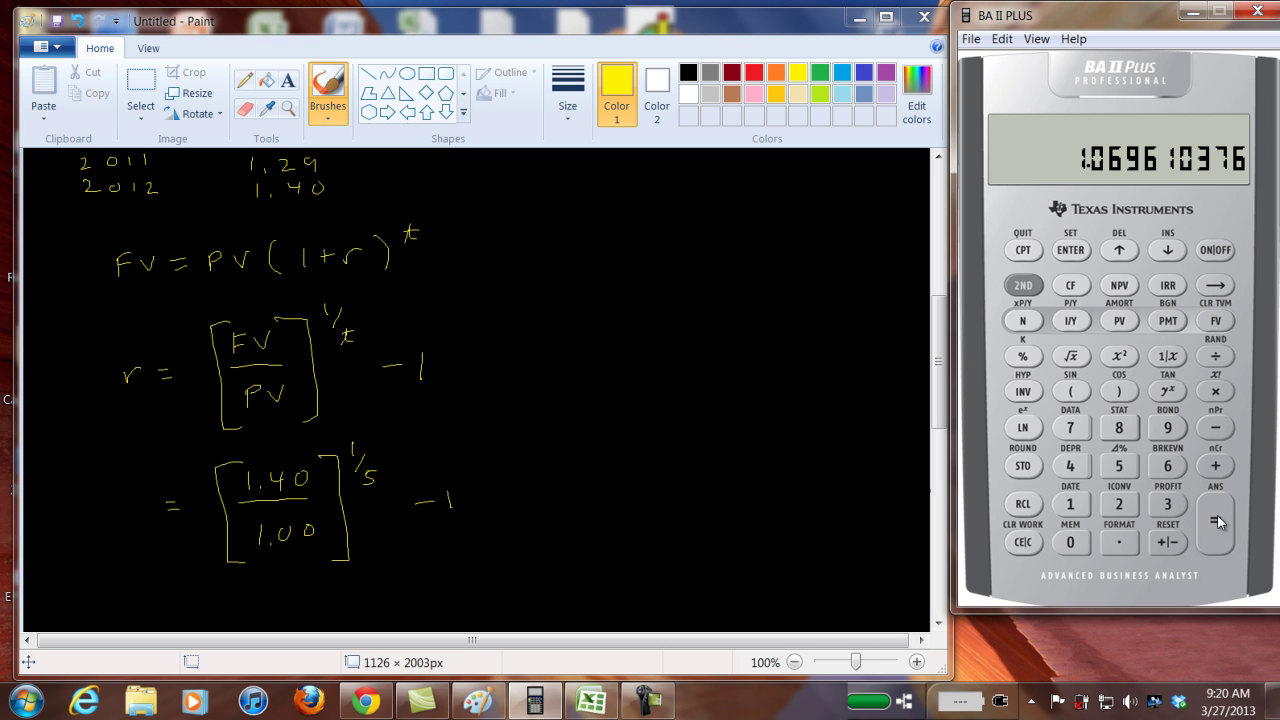
click(1070, 504)
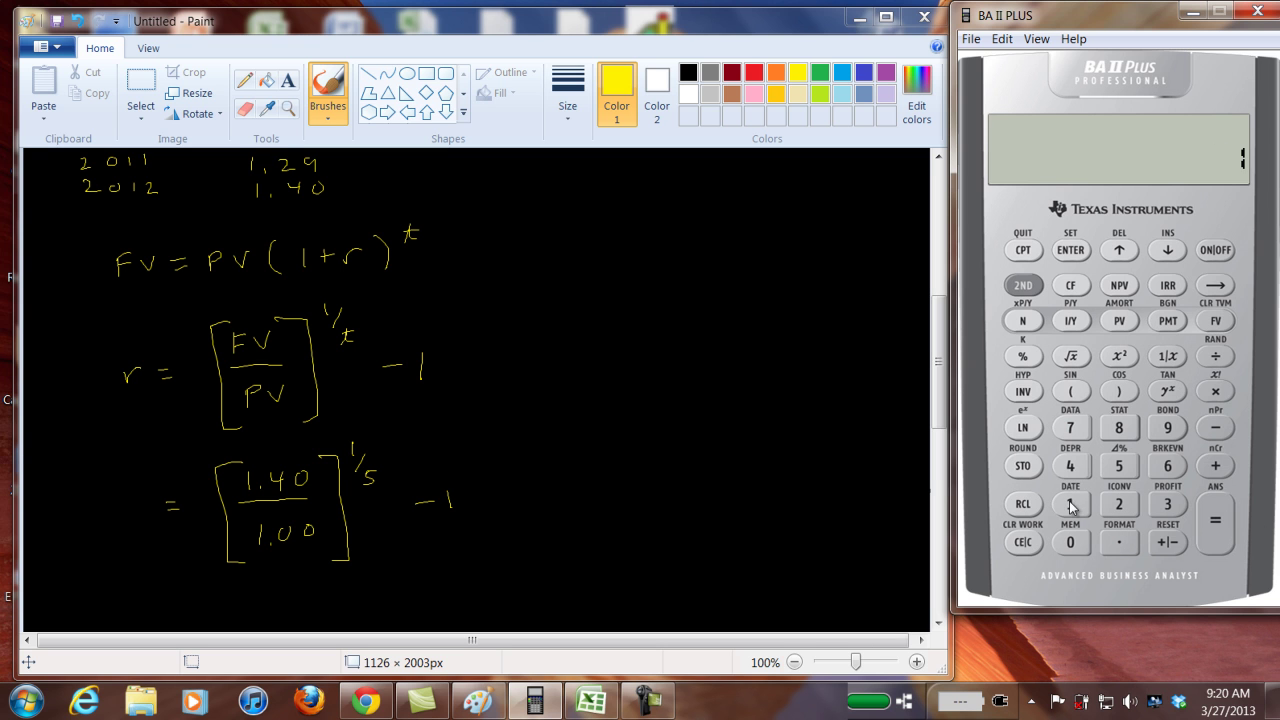
click(1219, 527)
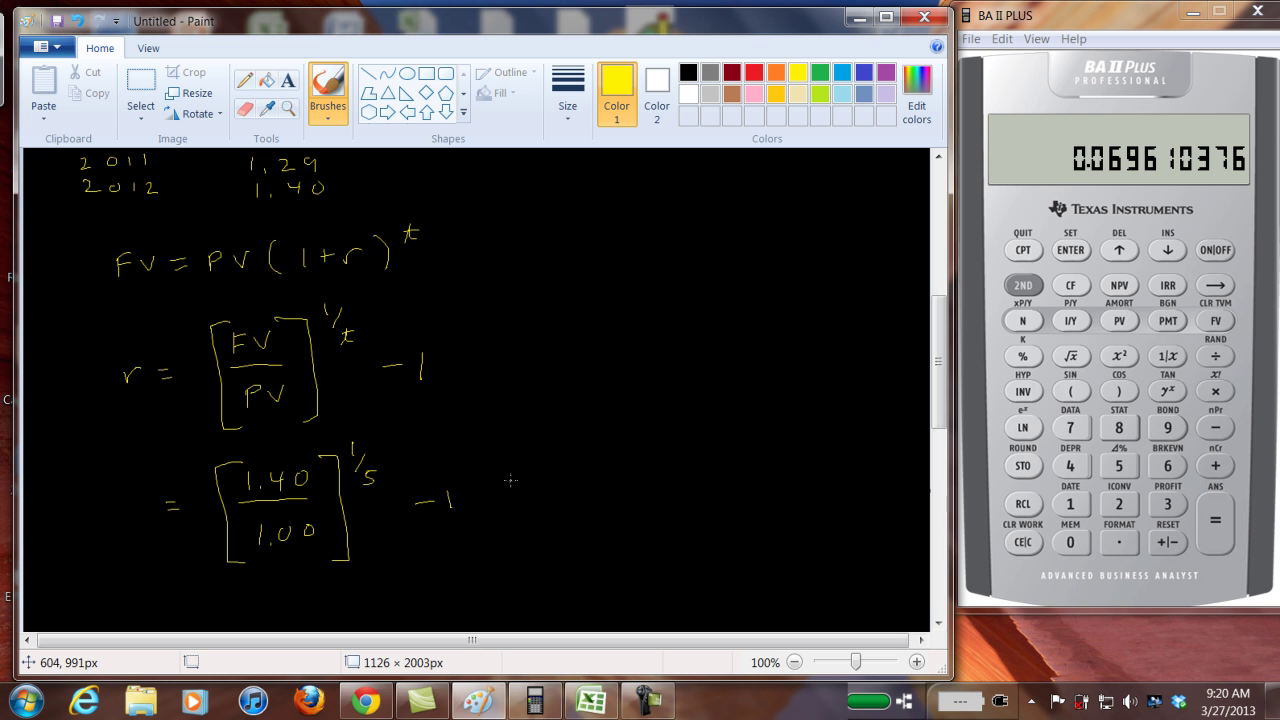
Write '= .0696 or 6.96%' after the expression in the notes
mouse_move(505, 490)
mouse_down()
mouse_move(559, 494)
mouse_move(570, 481)
mouse_move(621, 498)
mouse_move(707, 478)
mouse_move(830, 499)
mouse_up()
click(537, 502)
click(778, 497)
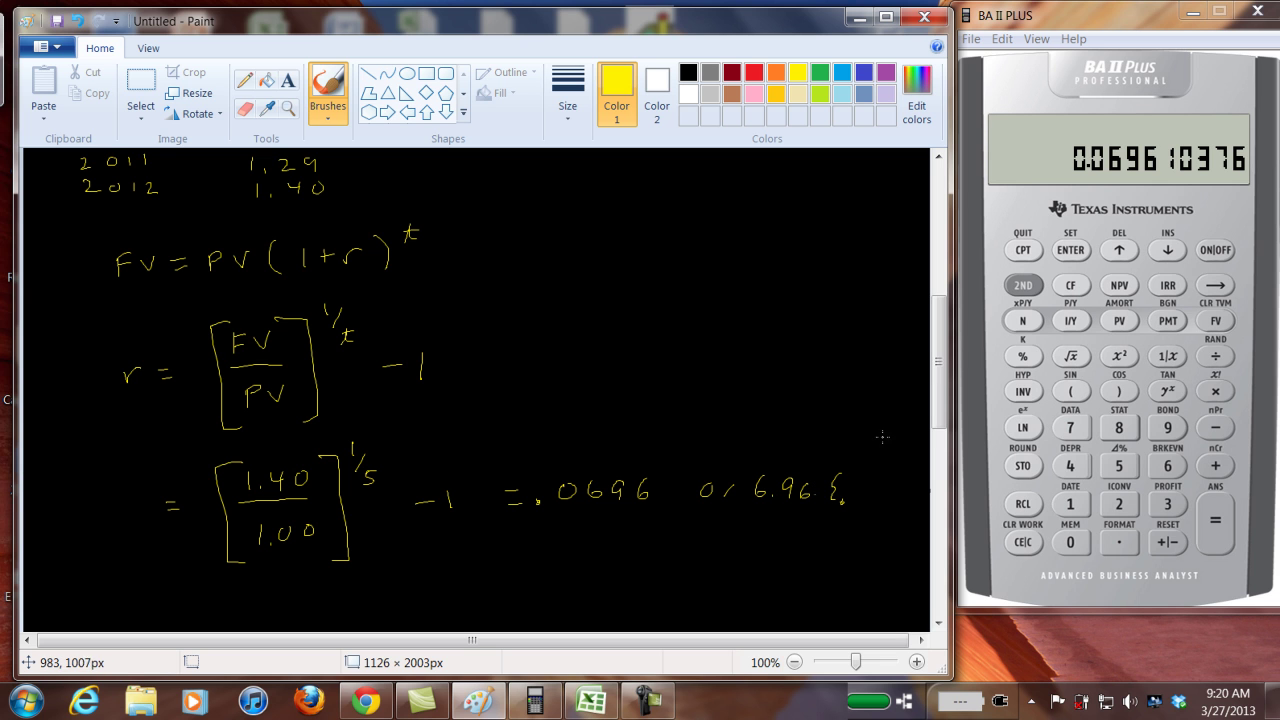
Clear the calculator display and the stored TVM worksheet values
click(1027, 545)
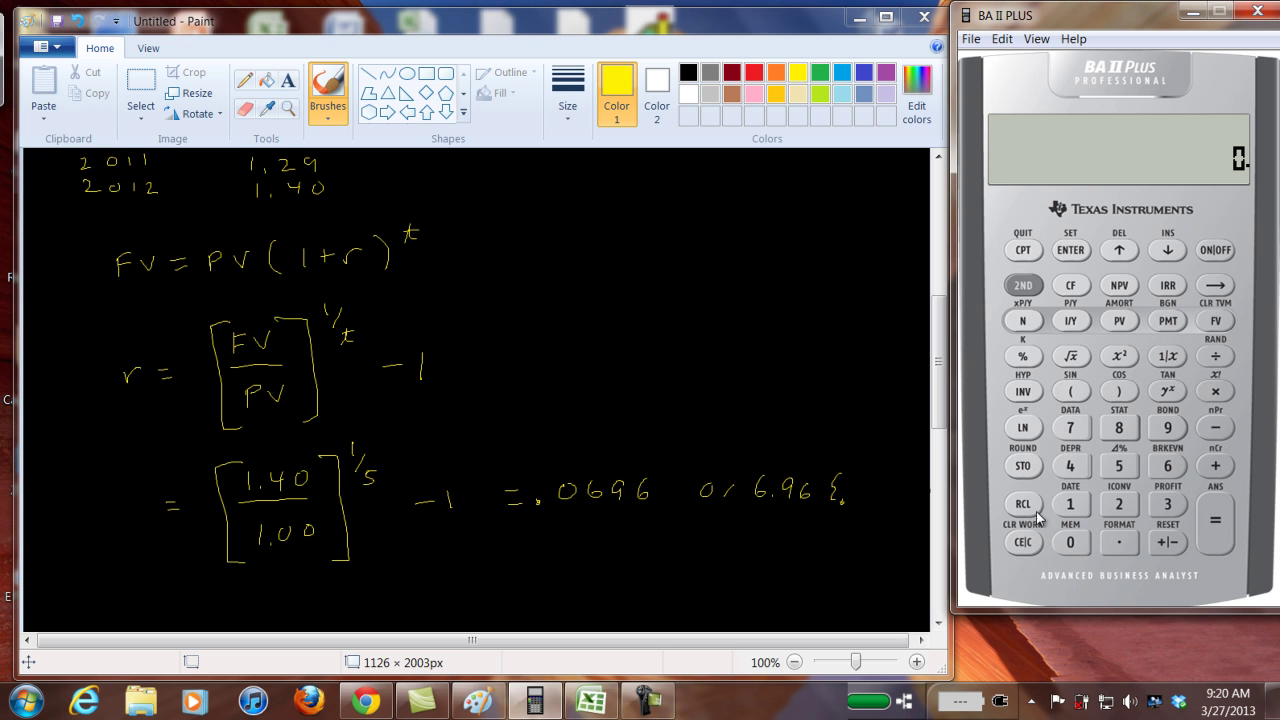
click(1024, 288)
click(1216, 322)
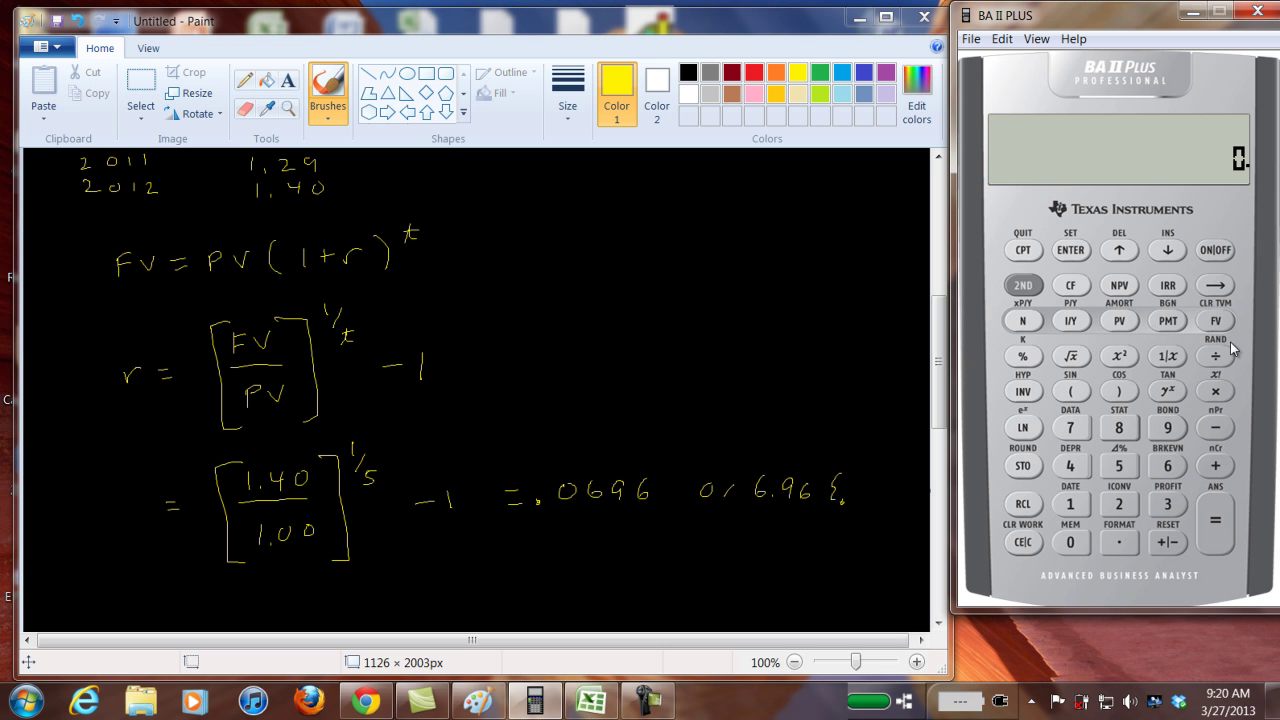
click(1026, 288)
click(1226, 326)
Store N = 5 years and PV = −1 for the starting dividend
click(1119, 466)
click(1020, 320)
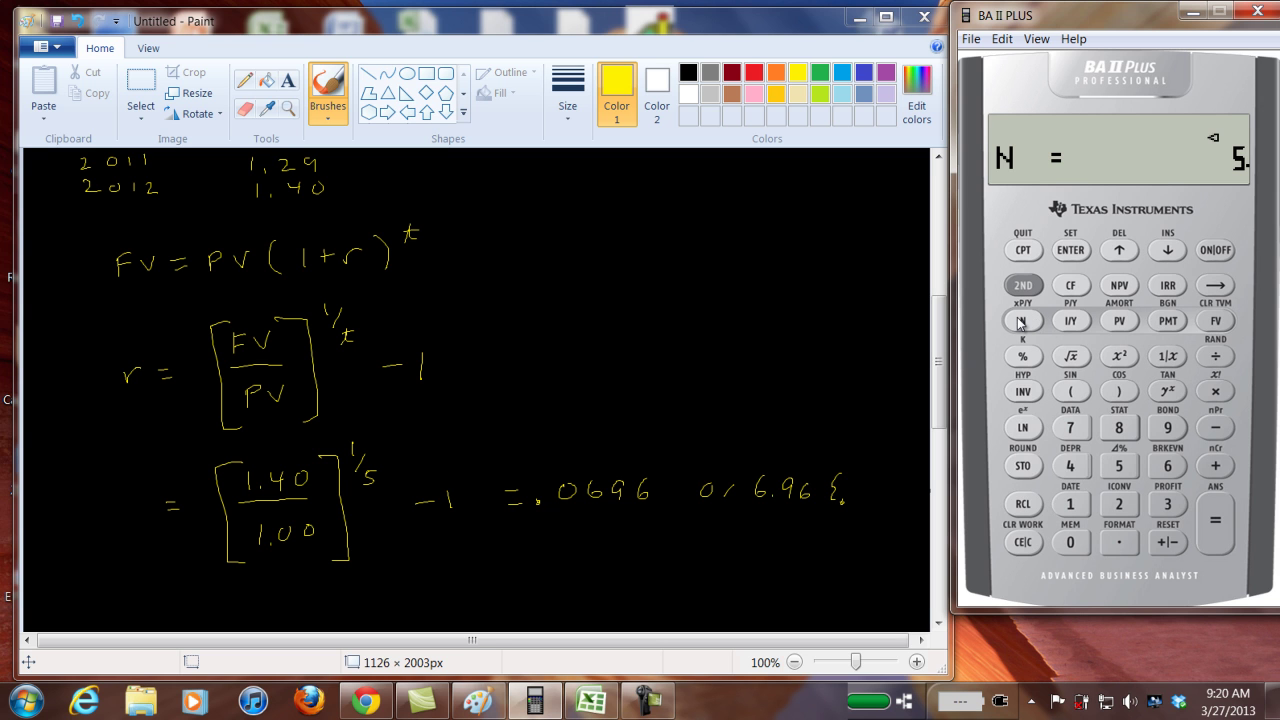
click(1069, 505)
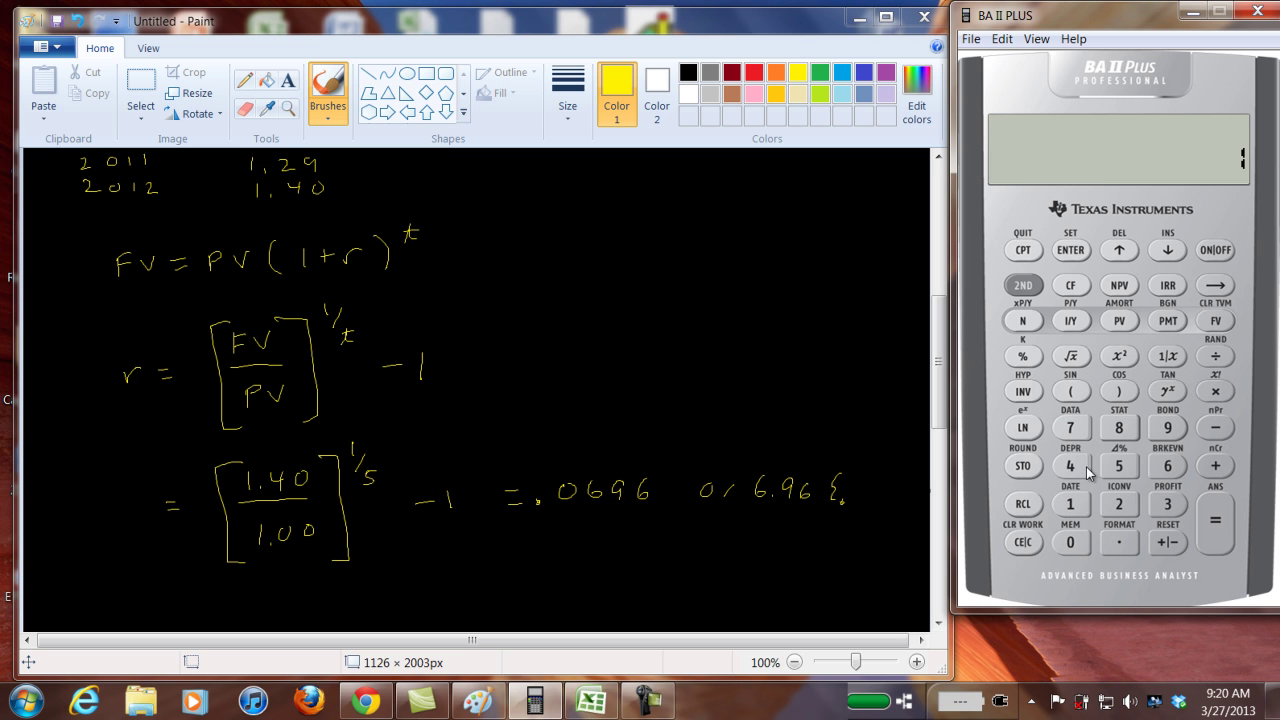
click(1156, 544)
click(1120, 322)
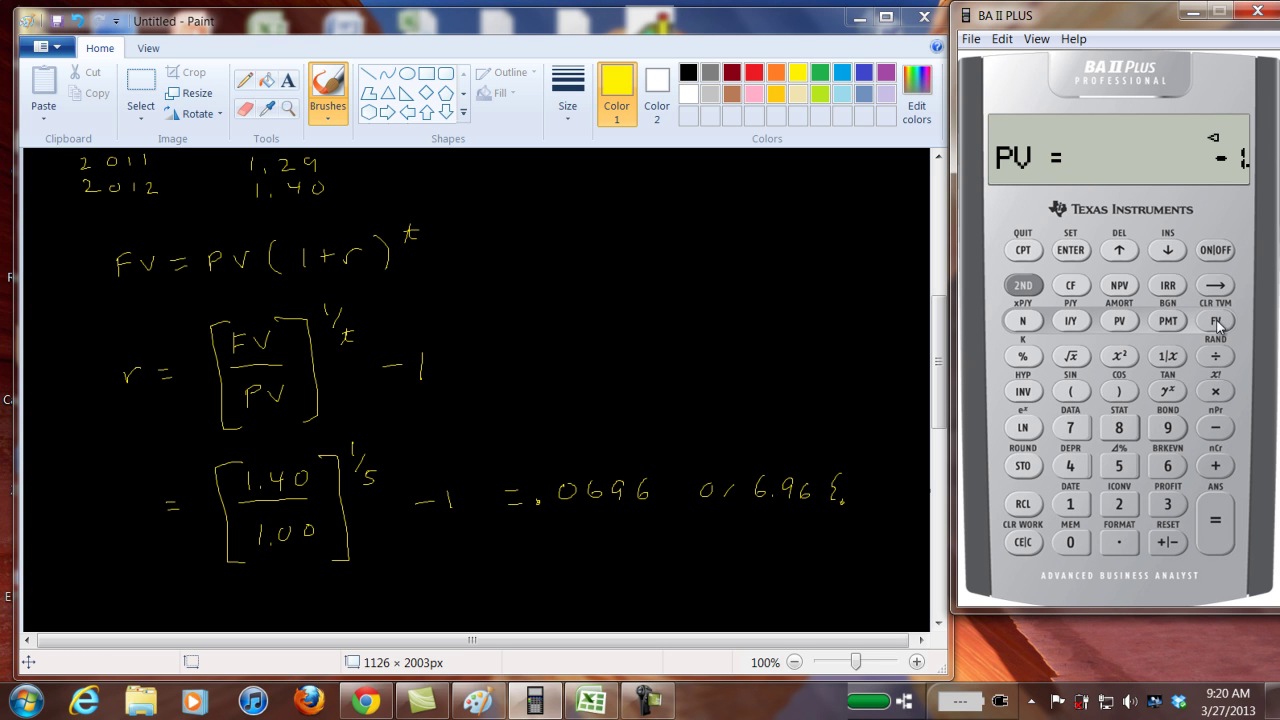
Store FV = 1.4 and compute I/Y = 6.961037573%
click(1070, 505)
click(1119, 542)
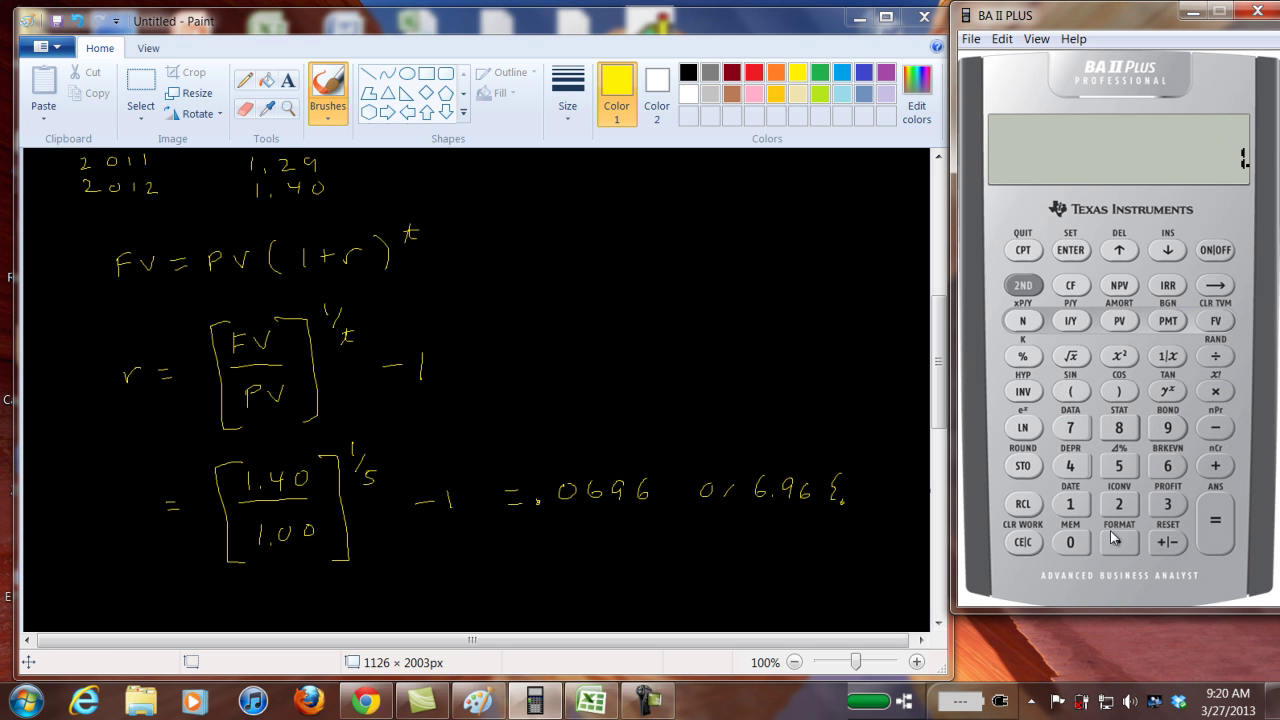
click(1070, 466)
click(1216, 322)
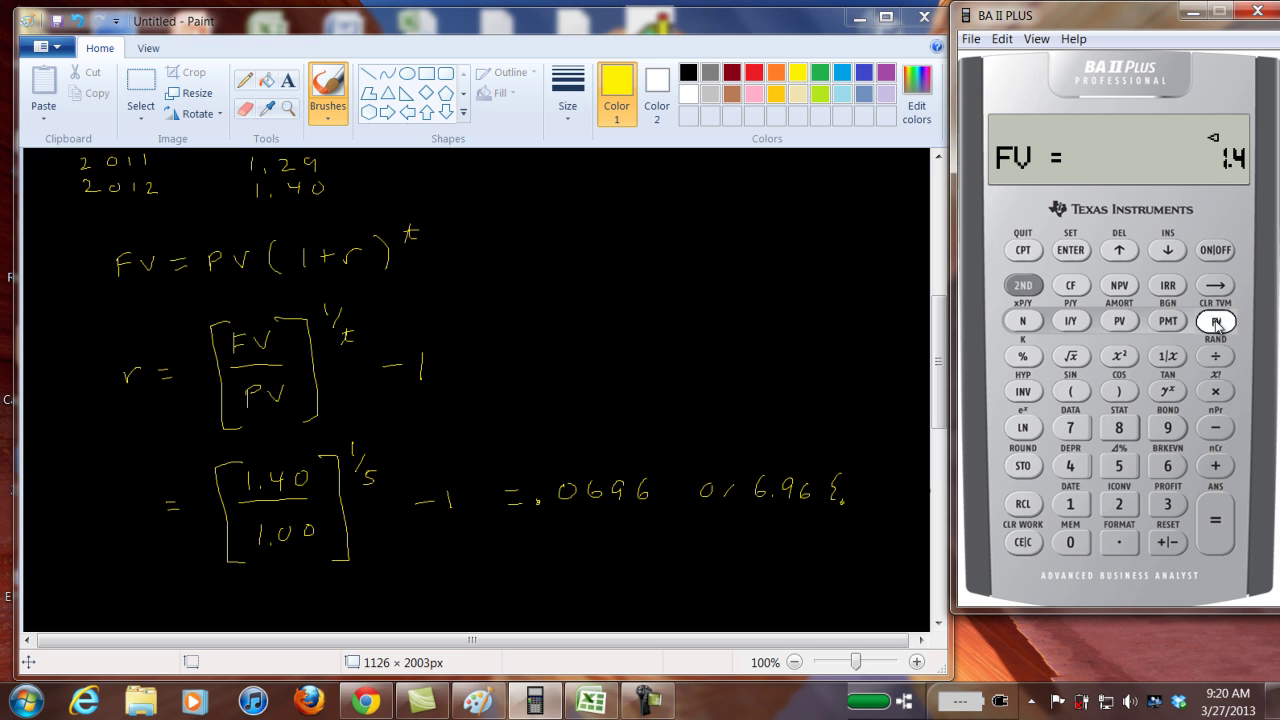
click(1025, 251)
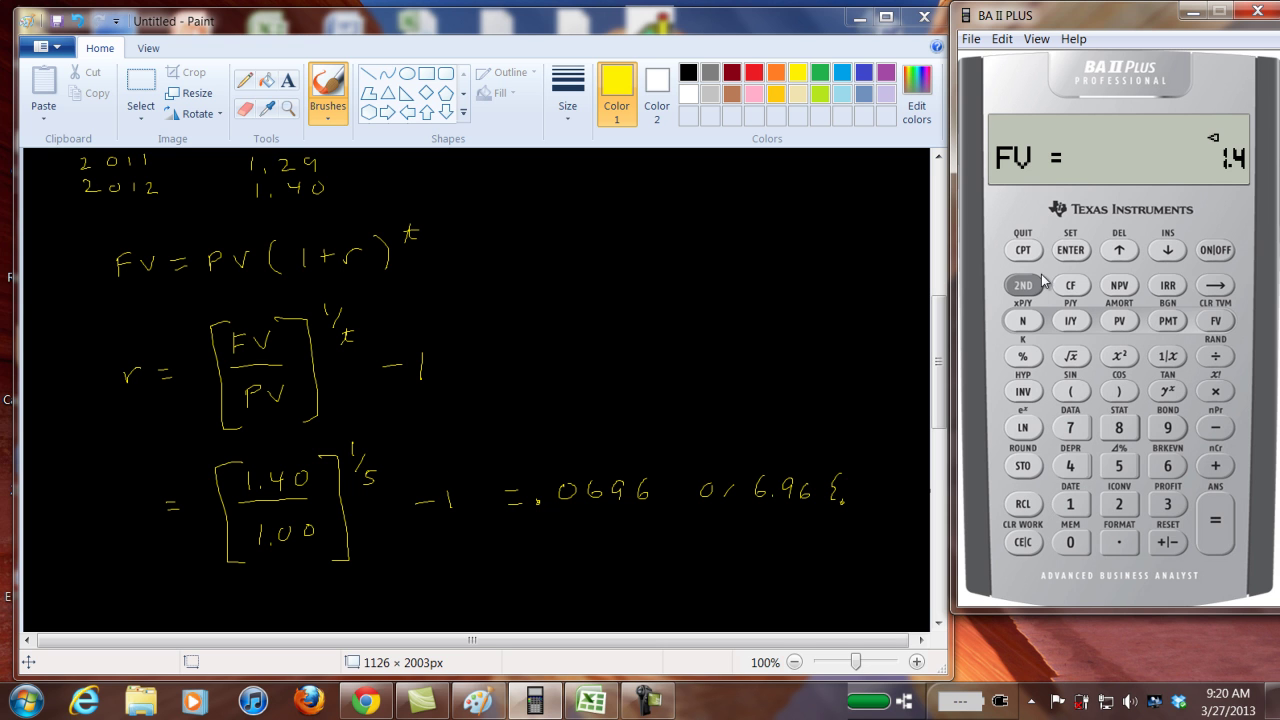
click(1072, 322)
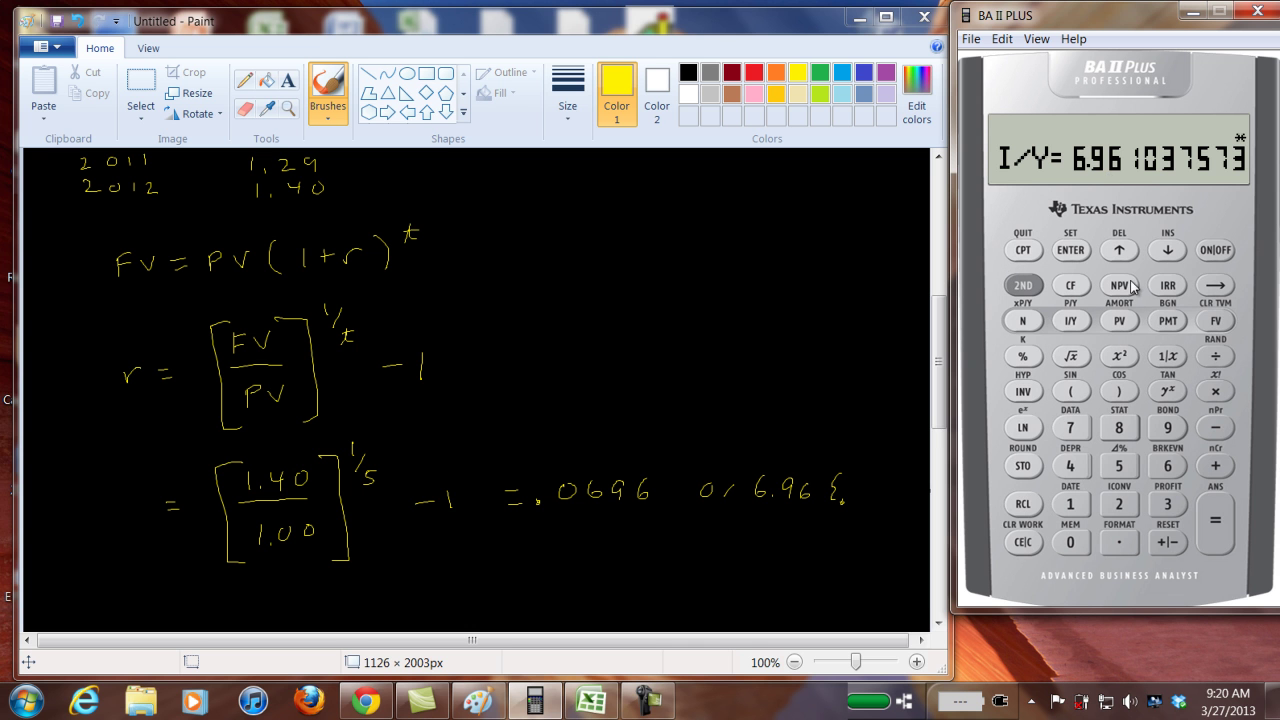
drag(941, 345, 944, 211)
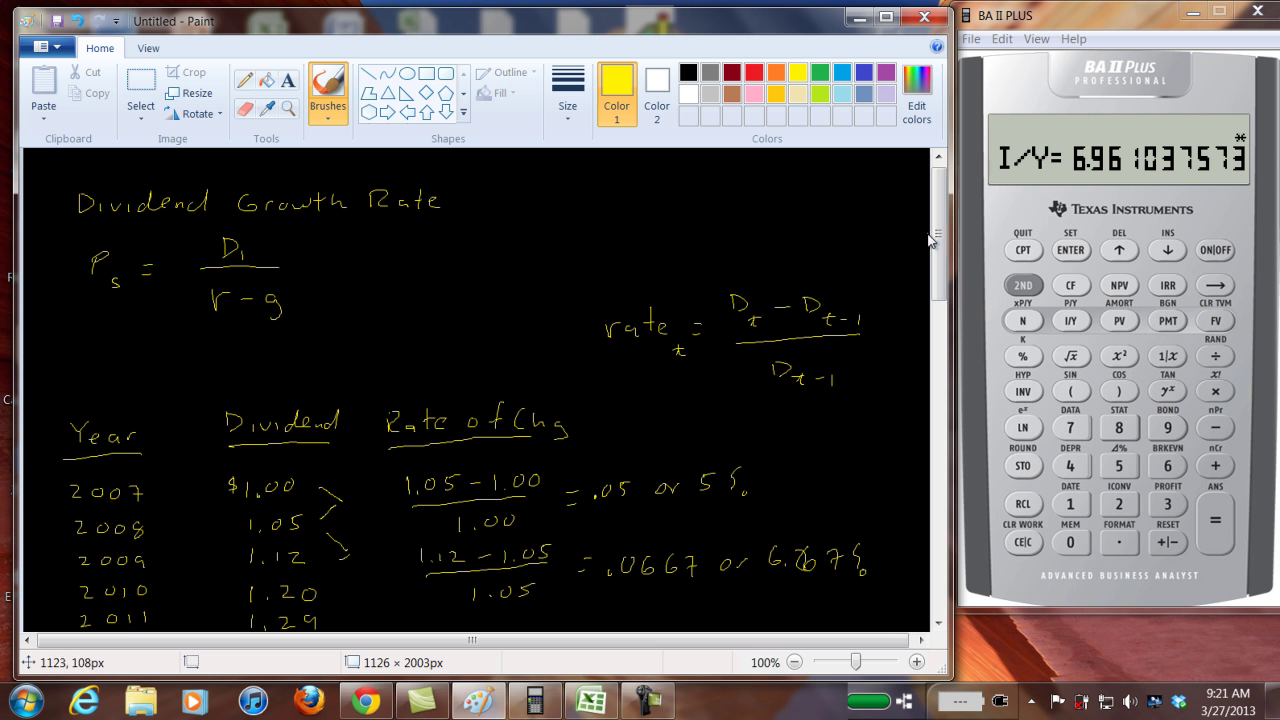
drag(938, 232, 930, 296)
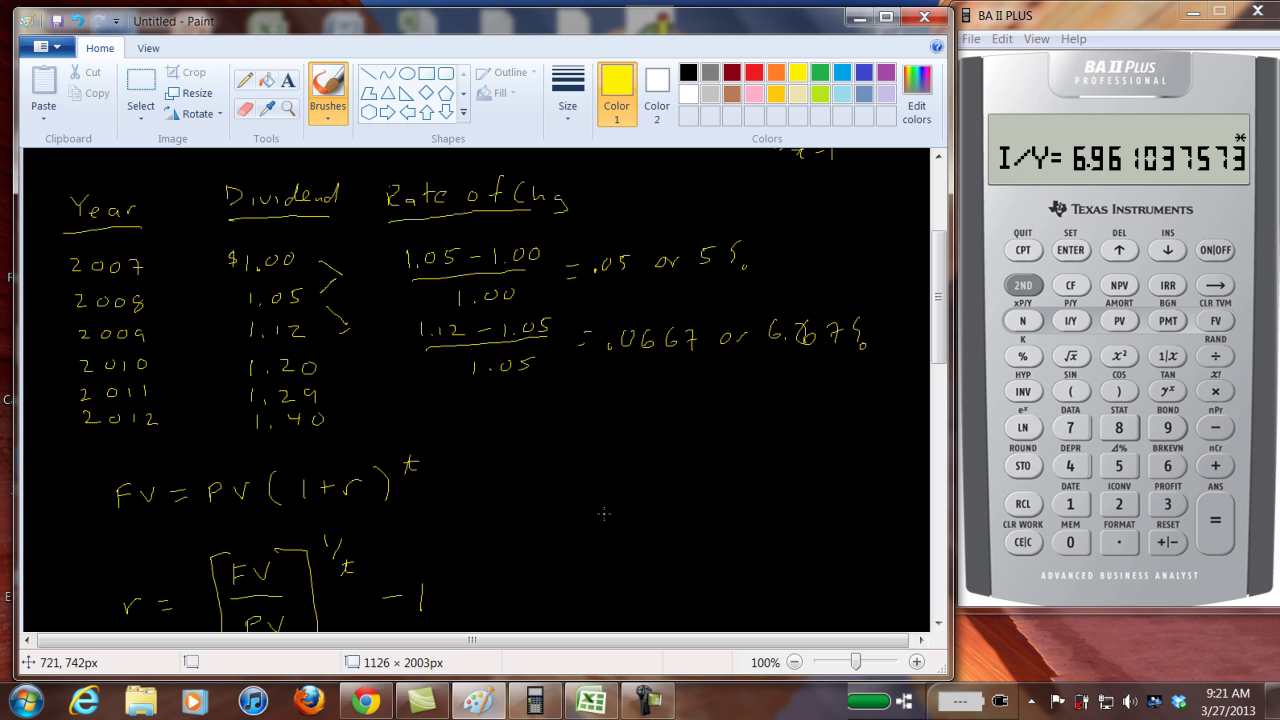
drag(929, 285, 920, 401)
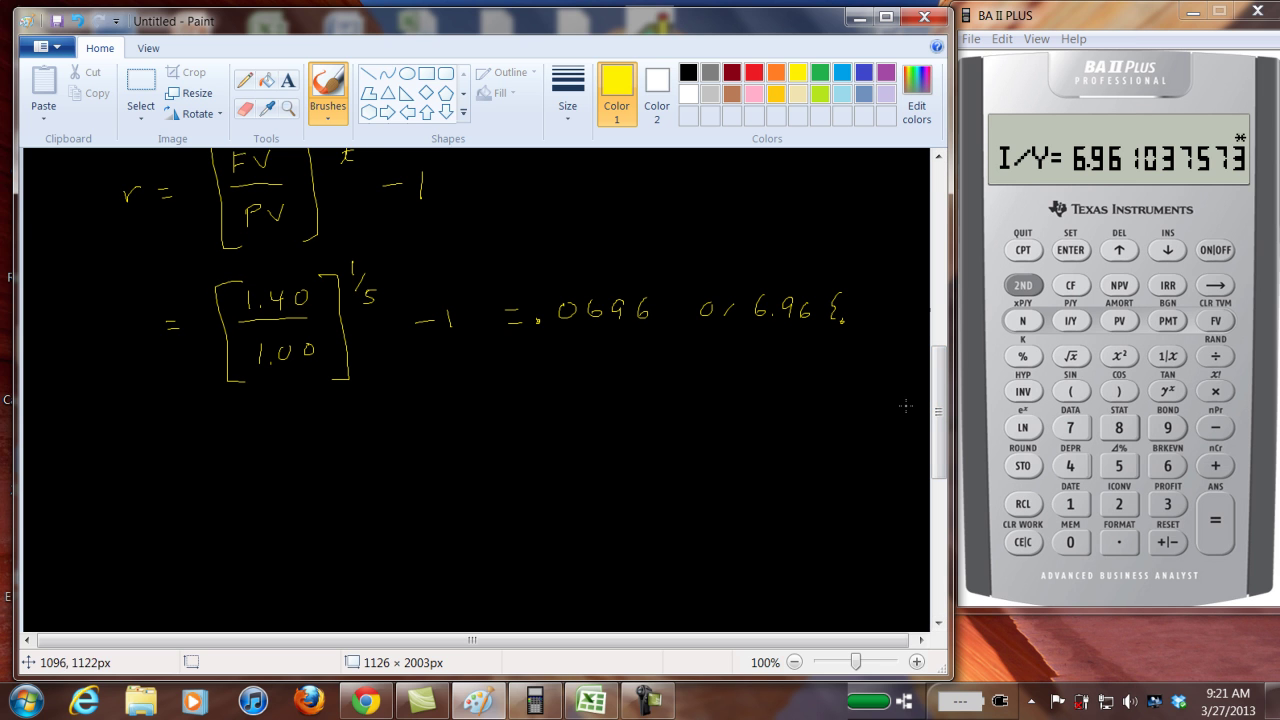
Write 'P2012 = 1.40(1.07)' with a fraction line beneath it
mouse_move(87, 469)
mouse_down()
mouse_move(86, 494)
mouse_move(98, 484)
mouse_move(116, 514)
mouse_move(120, 503)
mouse_move(165, 521)
mouse_up()
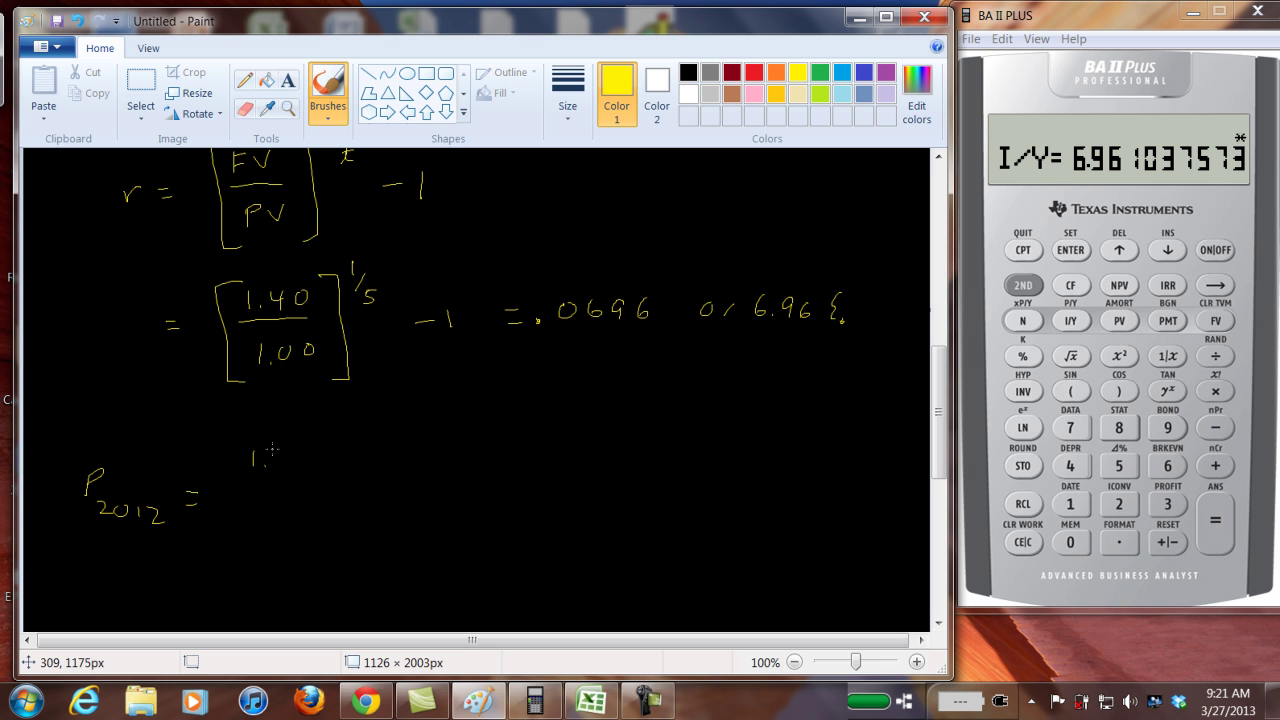
mouse_move(301, 455)
mouse_down()
mouse_move(335, 479)
mouse_move(387, 452)
mouse_move(427, 475)
mouse_up()
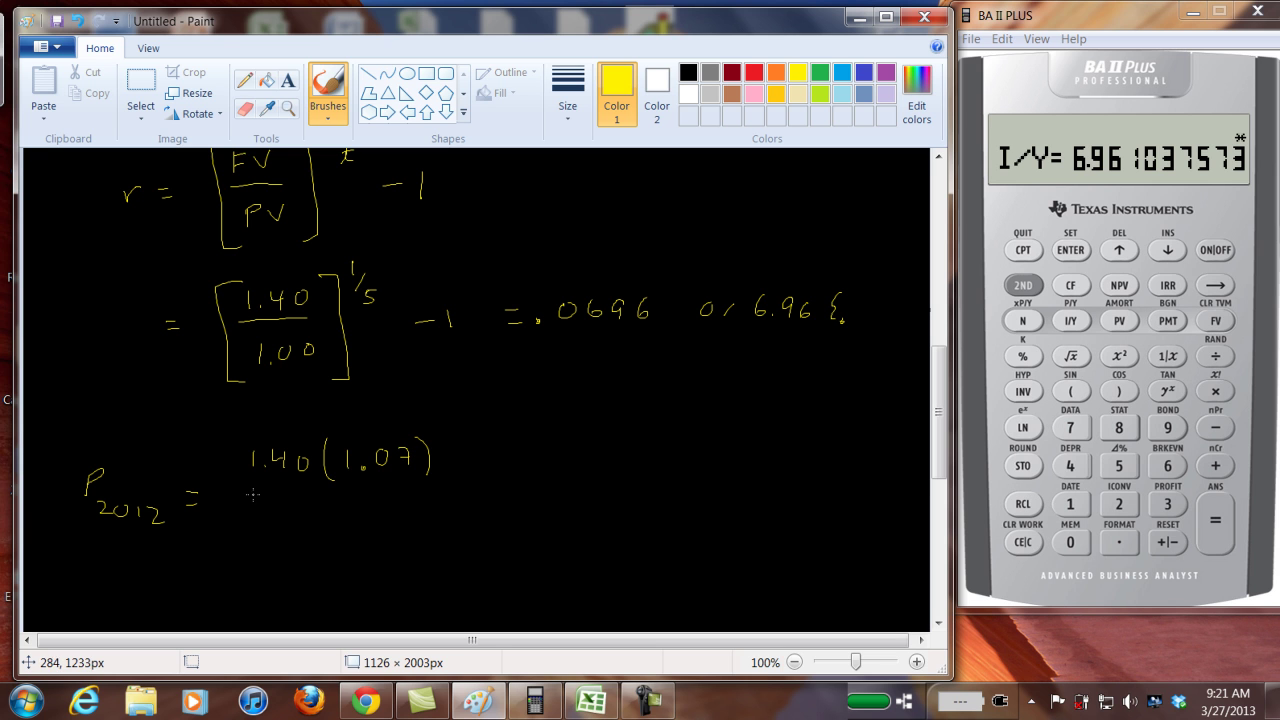
drag(248, 491, 410, 490)
Note the required return r = 15% beside the formula
drag(589, 412, 603, 398)
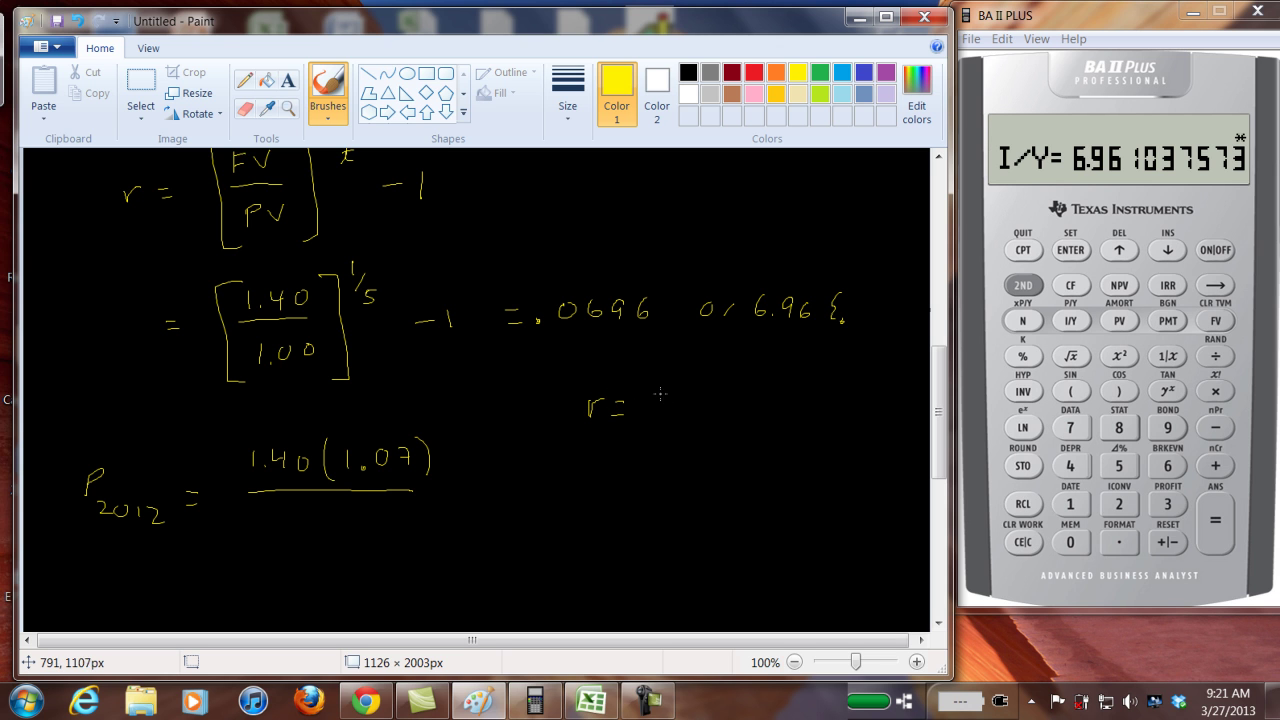
drag(669, 394, 684, 417)
mouse_move(676, 392)
mouse_down()
mouse_move(698, 387)
mouse_move(710, 424)
mouse_up()
Write the denominator .15 − .07 under the fraction line
drag(279, 528, 279, 549)
drag(307, 521, 300, 547)
drag(374, 527, 402, 547)
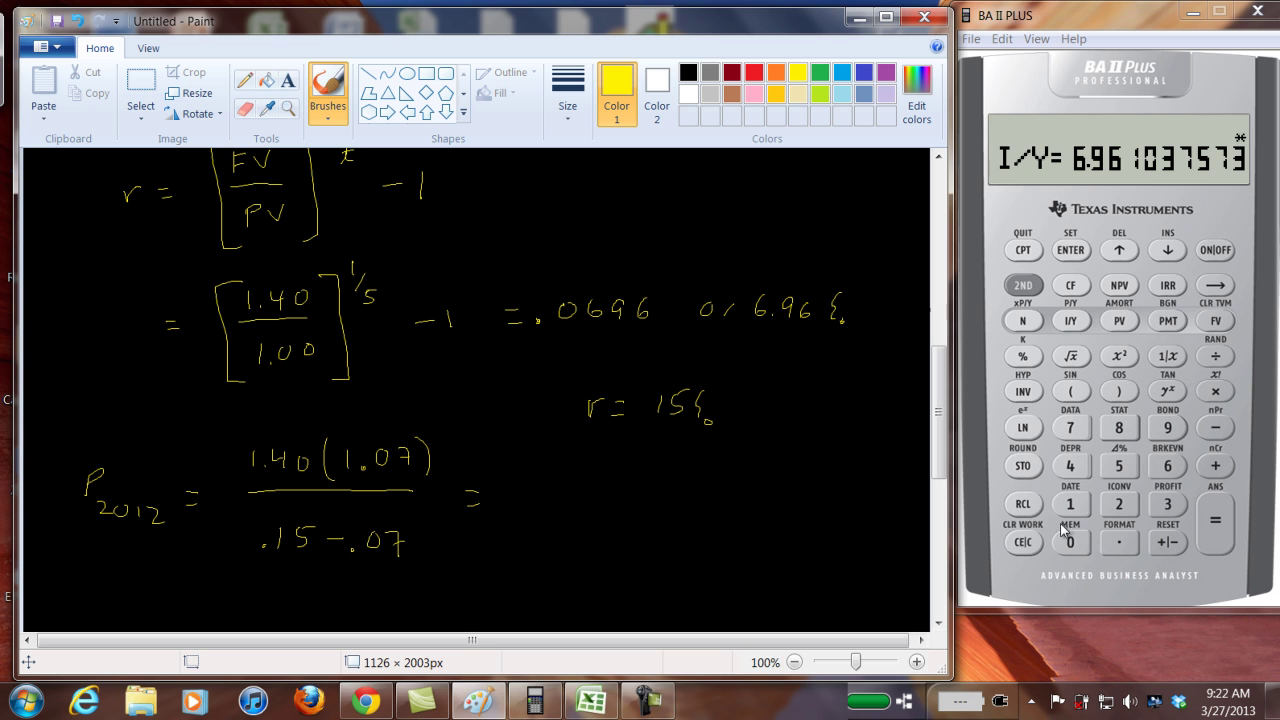
Clear the calculator and compute the next dividend 1.40 × 1.07 = 1.498
click(1021, 543)
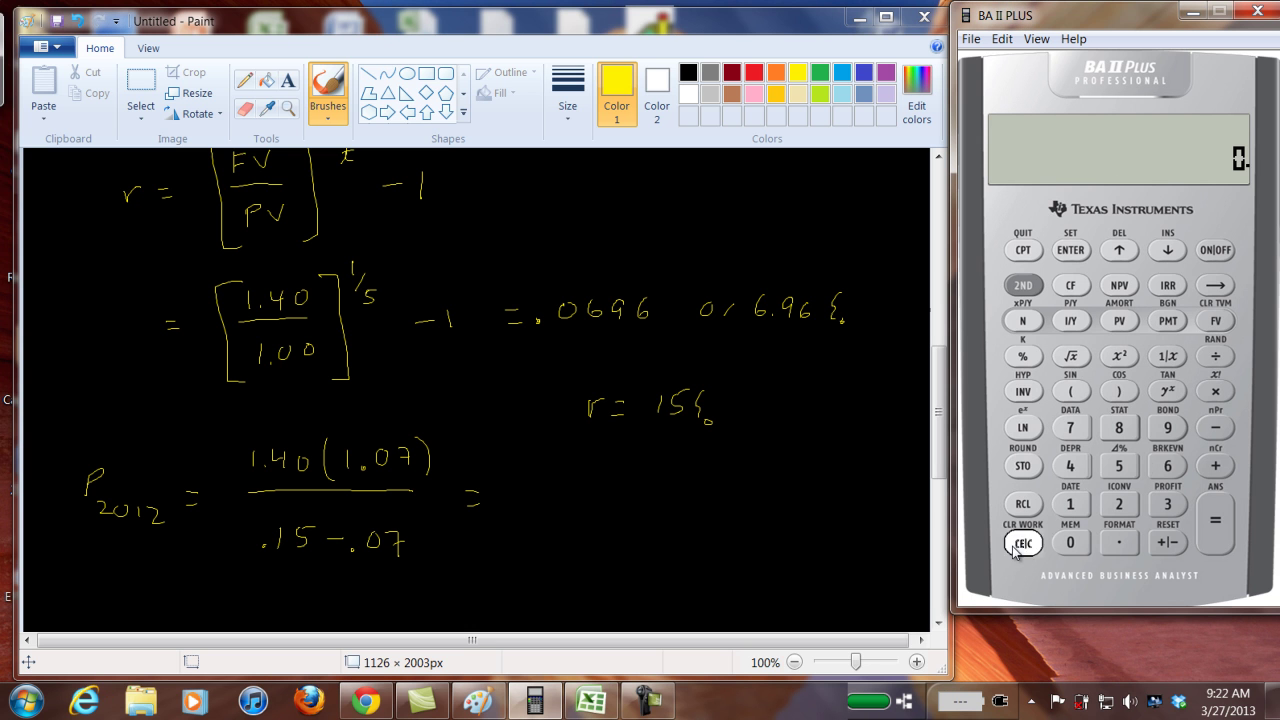
click(1119, 542)
click(1070, 466)
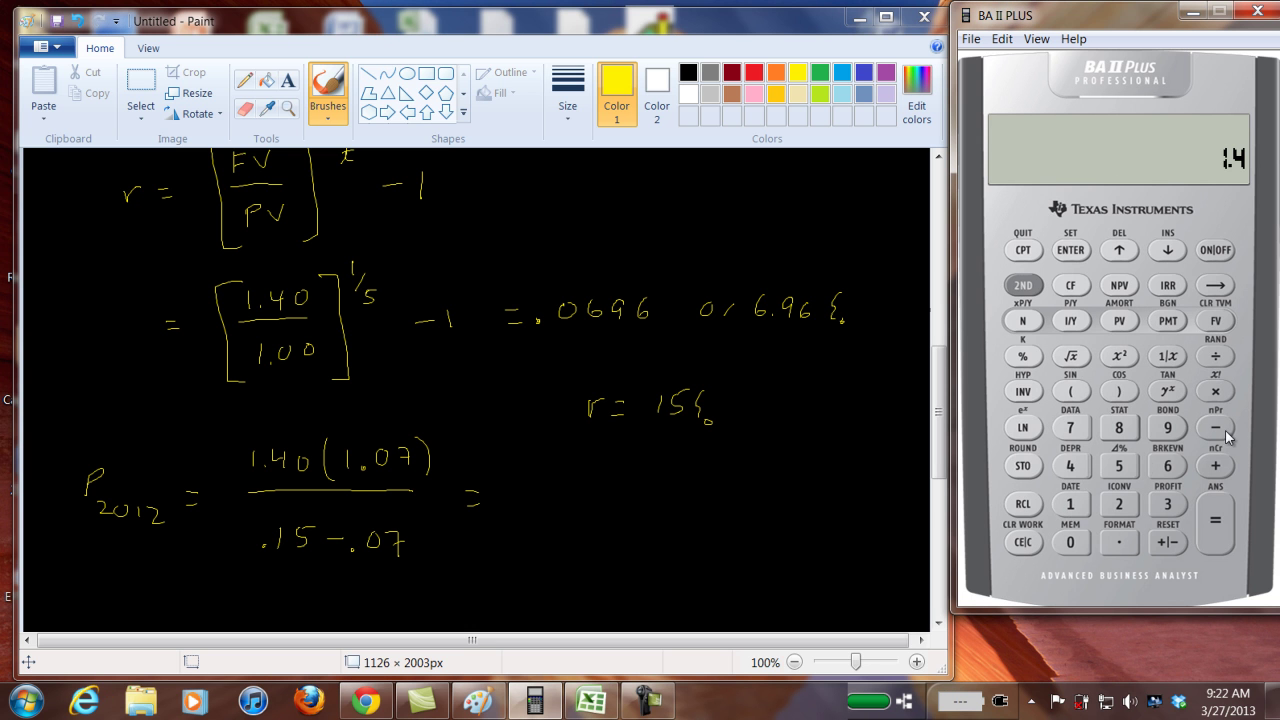
click(1220, 396)
click(1072, 512)
click(1115, 543)
click(1071, 543)
click(1075, 430)
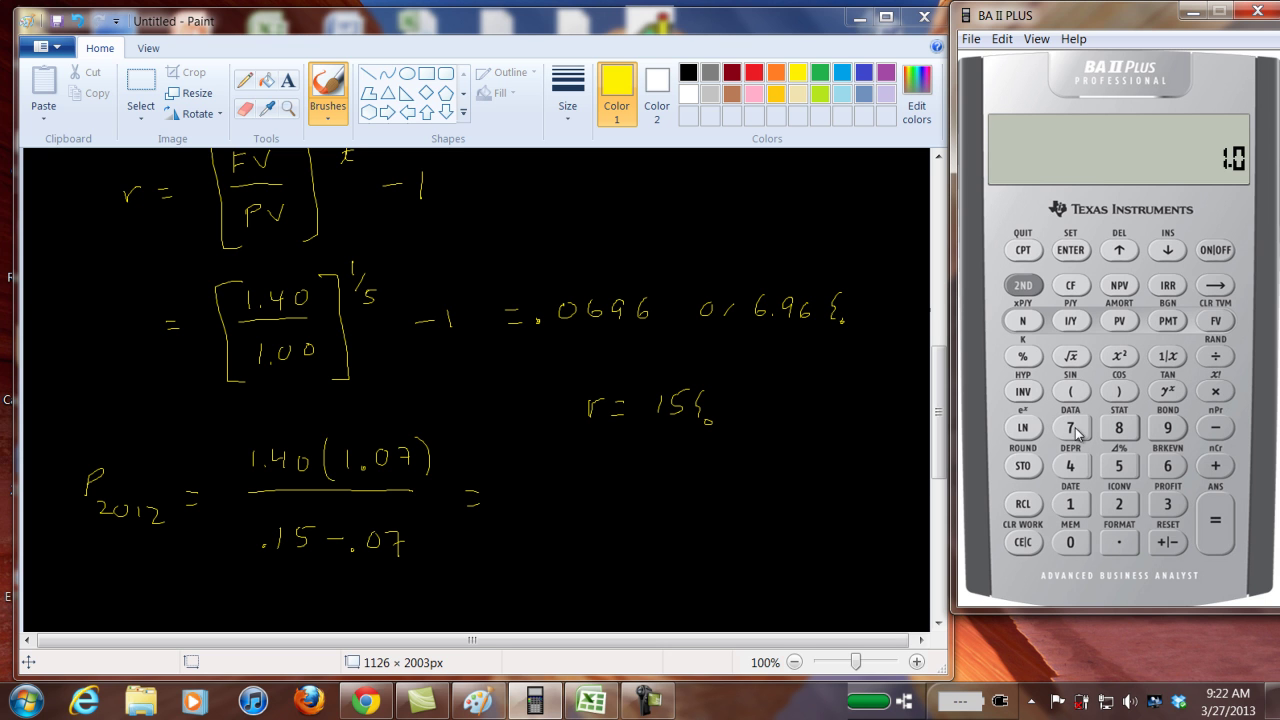
click(1207, 514)
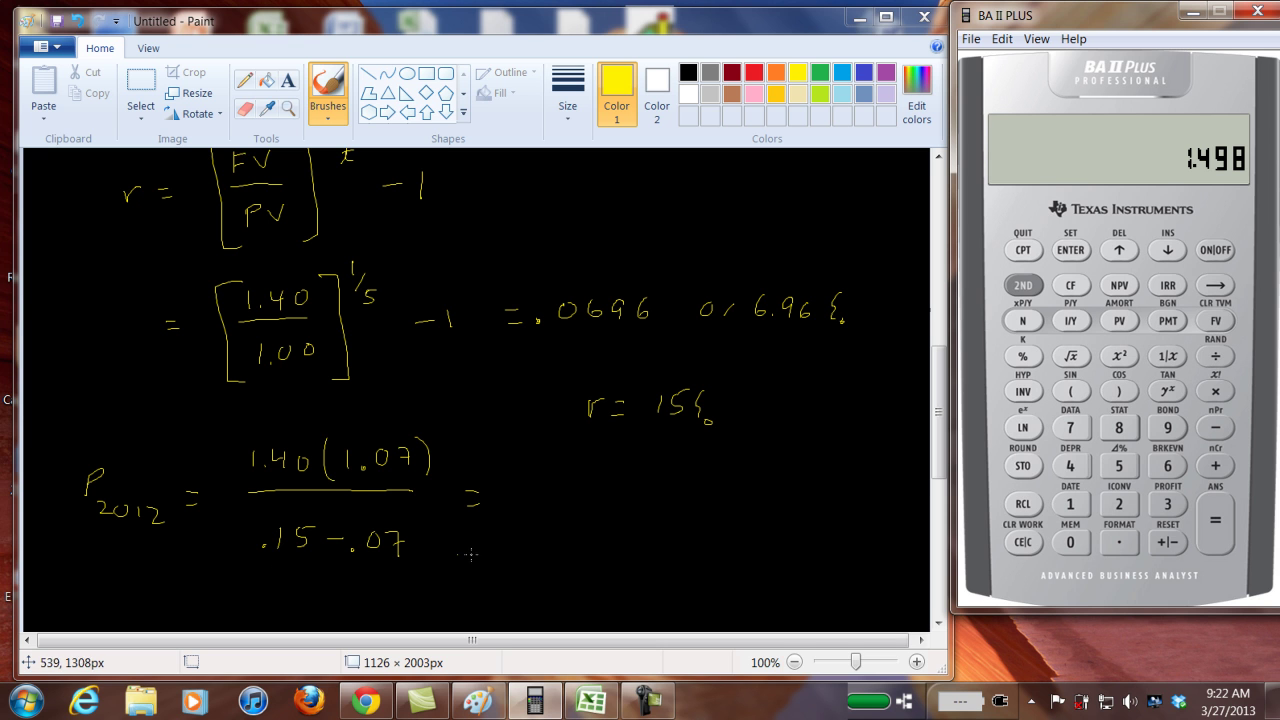
Divide 1.498 by 0.08 to get the stock price 18.725
click(1116, 543)
click(1070, 542)
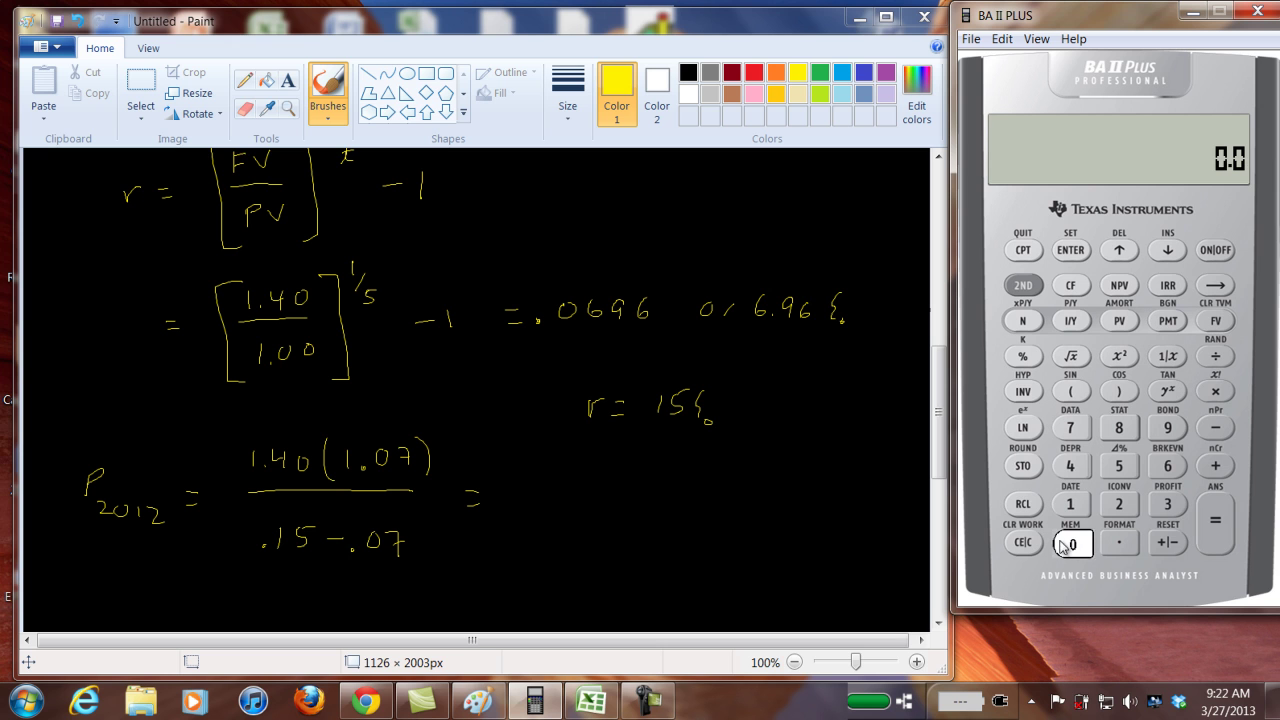
click(1119, 430)
click(1215, 519)
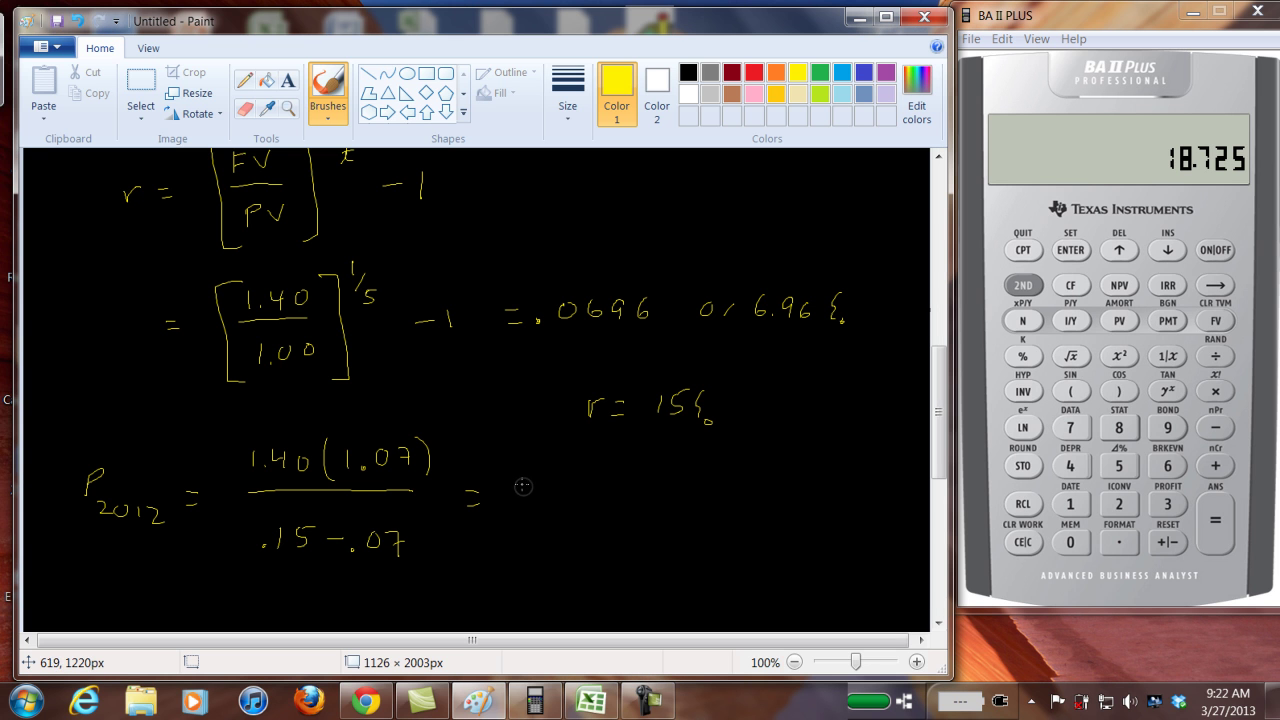
Write the price $18.73 after the equals sign in the notes
mouse_move(521, 487)
mouse_down()
mouse_move(521, 506)
mouse_move(549, 488)
mouse_move(586, 507)
mouse_move(618, 486)
mouse_move(608, 506)
mouse_up()
click(565, 503)
drag(515, 470, 506, 476)
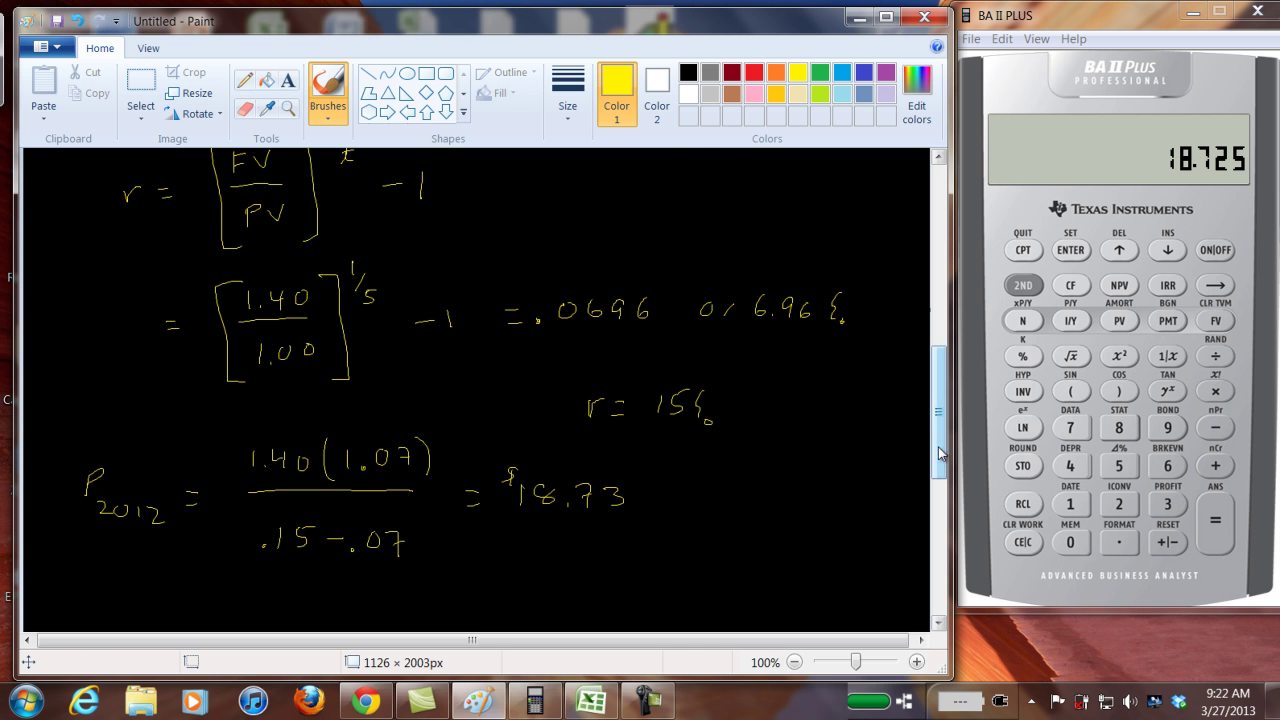
drag(943, 452, 950, 351)
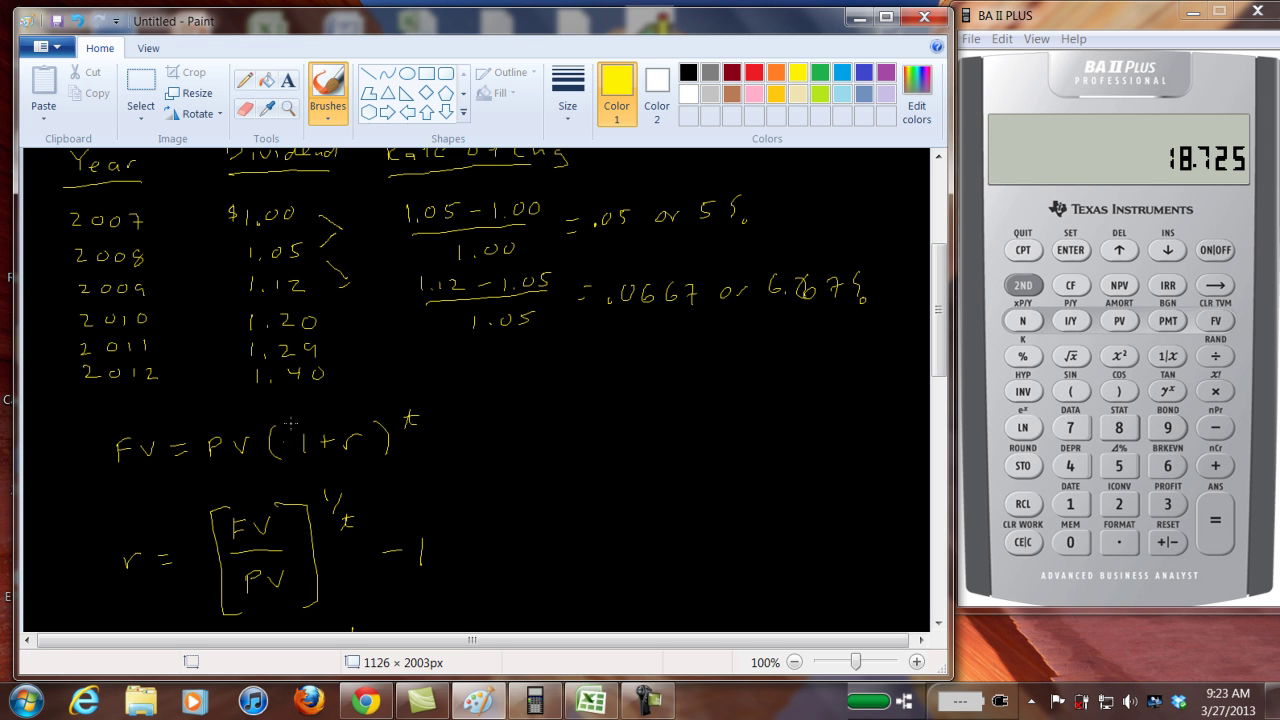
drag(937, 320, 906, 448)
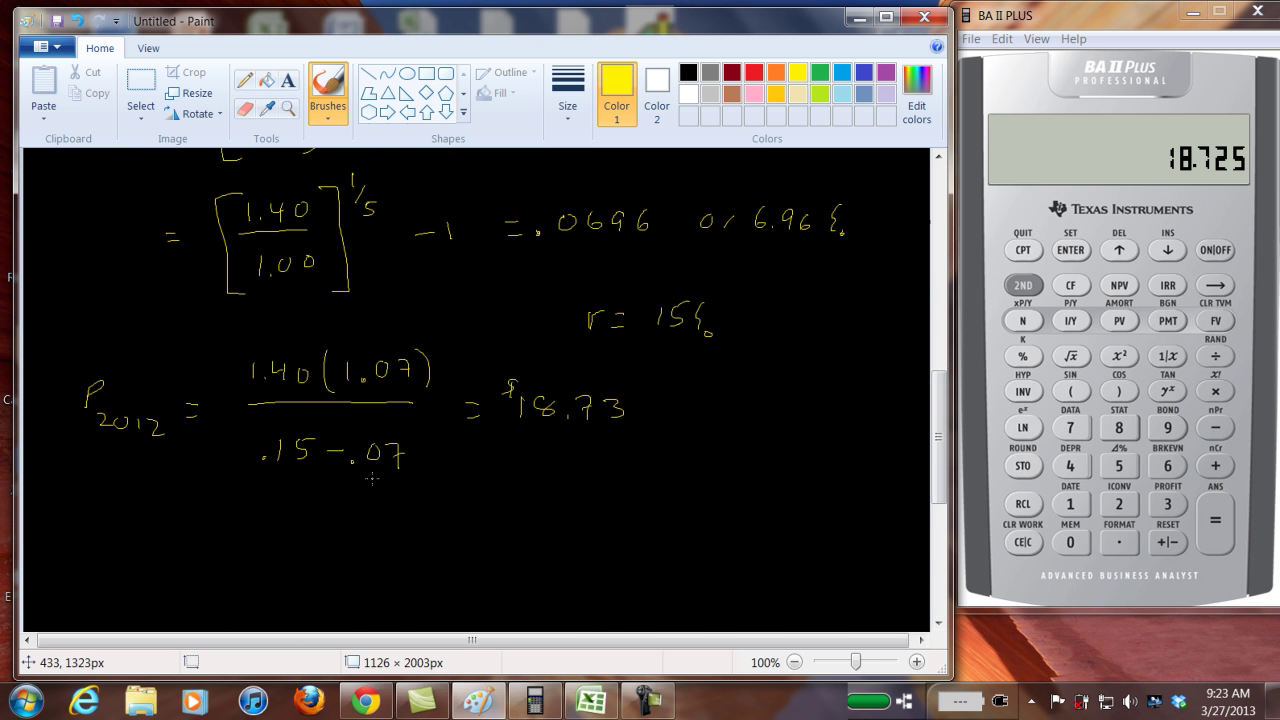